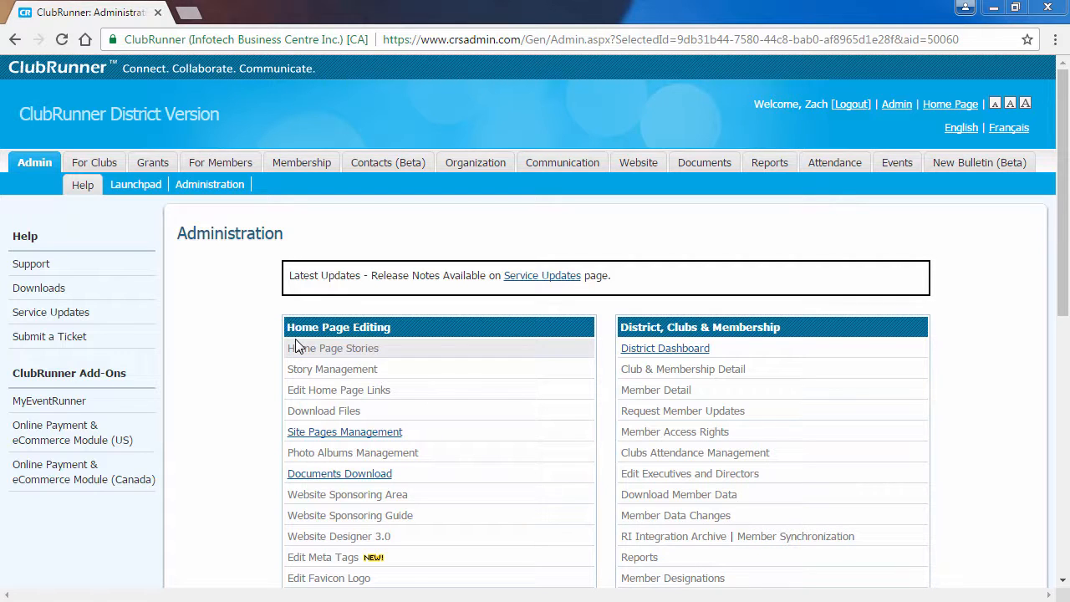
- Open the list of the club's own grant request applications and look over its submitted entries
left_click(175, 165)
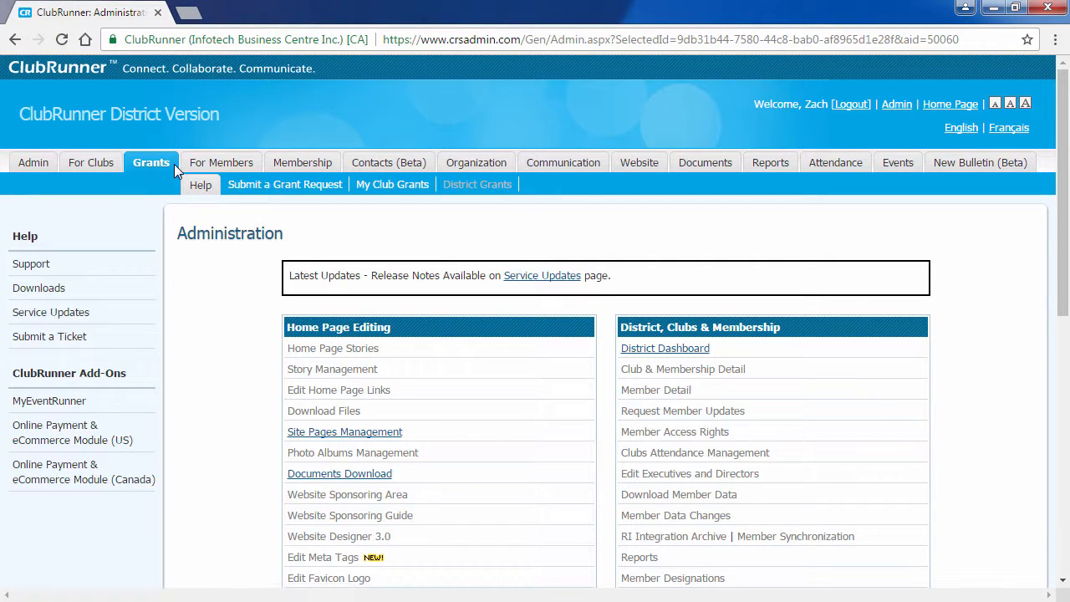
left_click(390, 185)
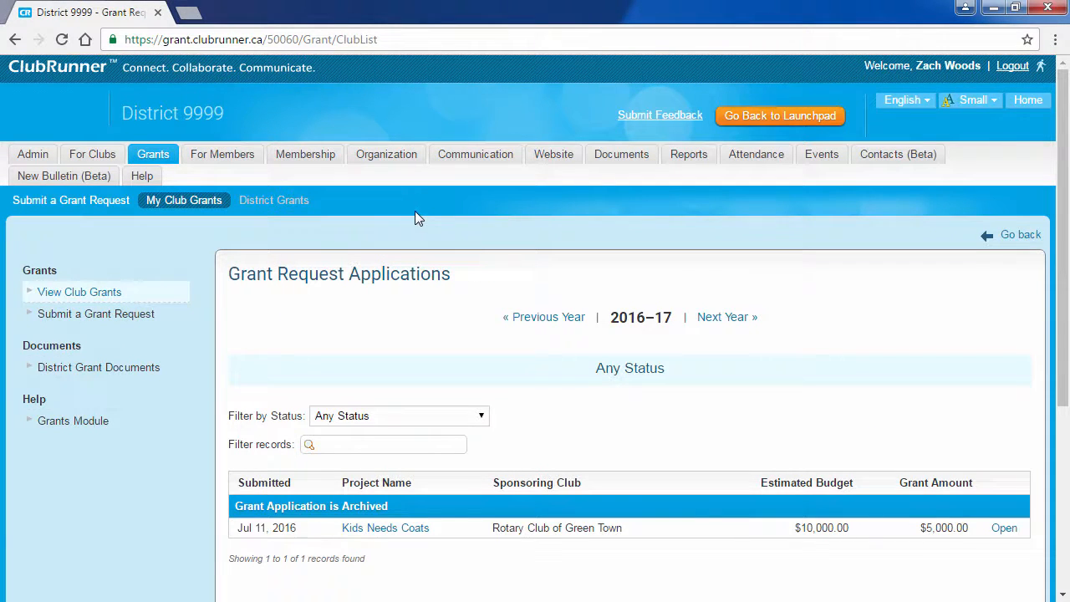
scroll(415, 211, "down", 1)
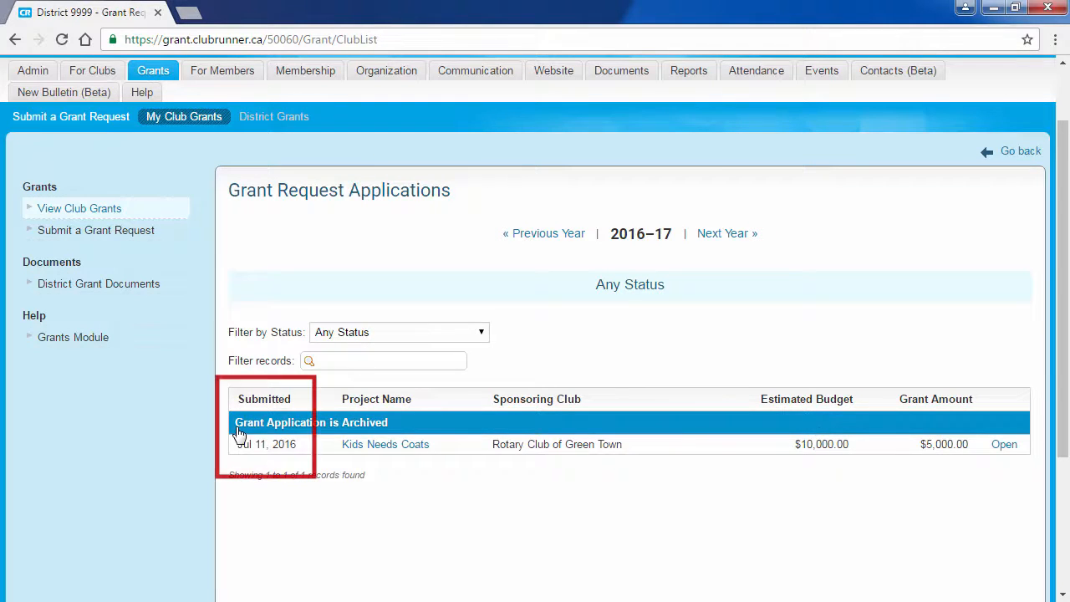
mouse_move(256, 447)
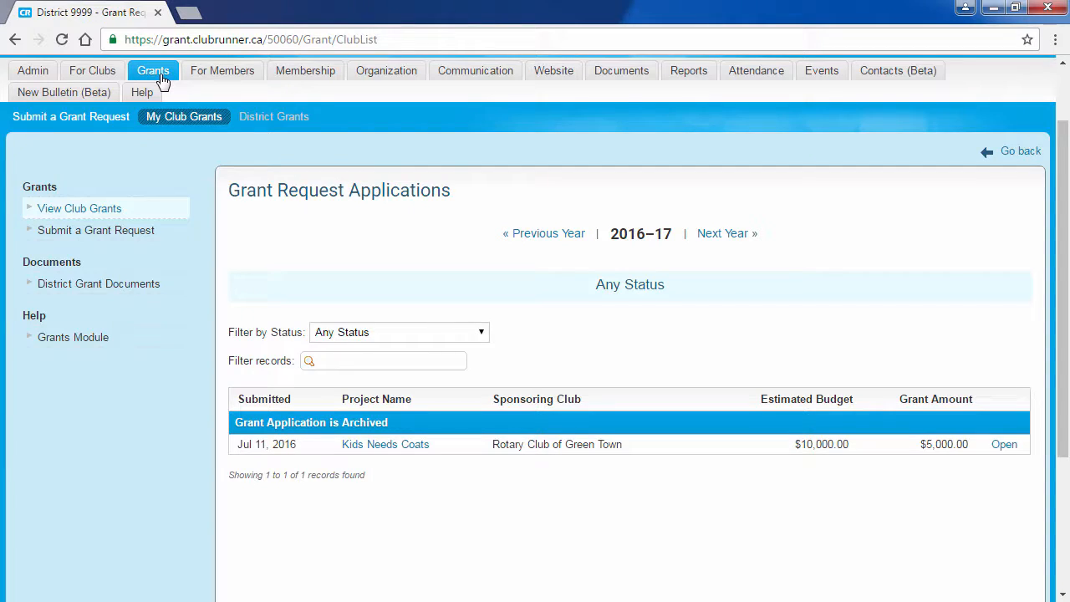
- Start a new grant request named "Coats for Kids Part 2" with project year 2016–17
left_click(113, 121)
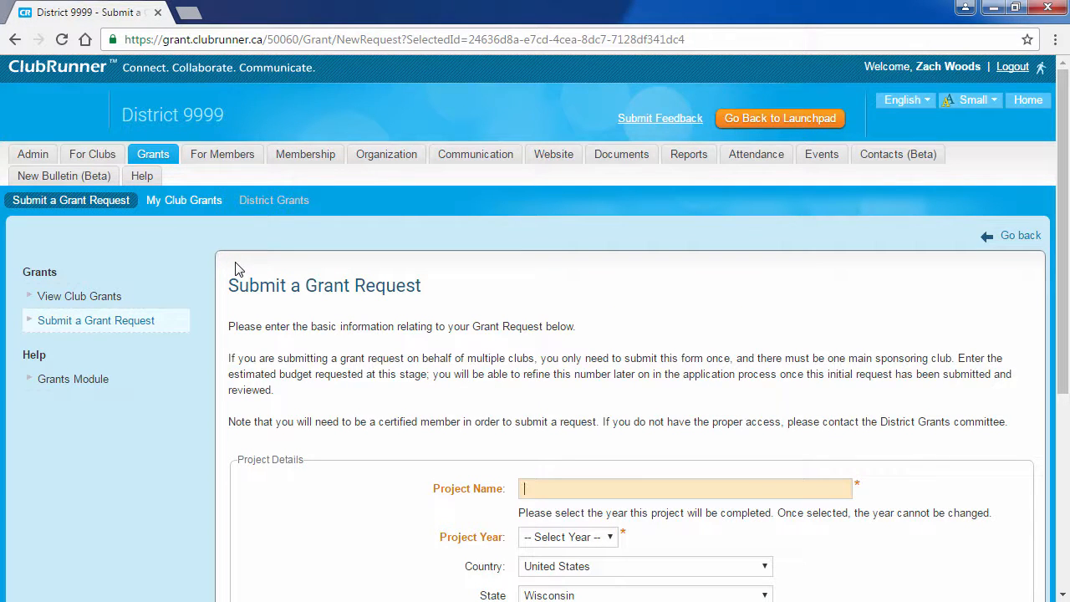
scroll(235, 269, "down", 2)
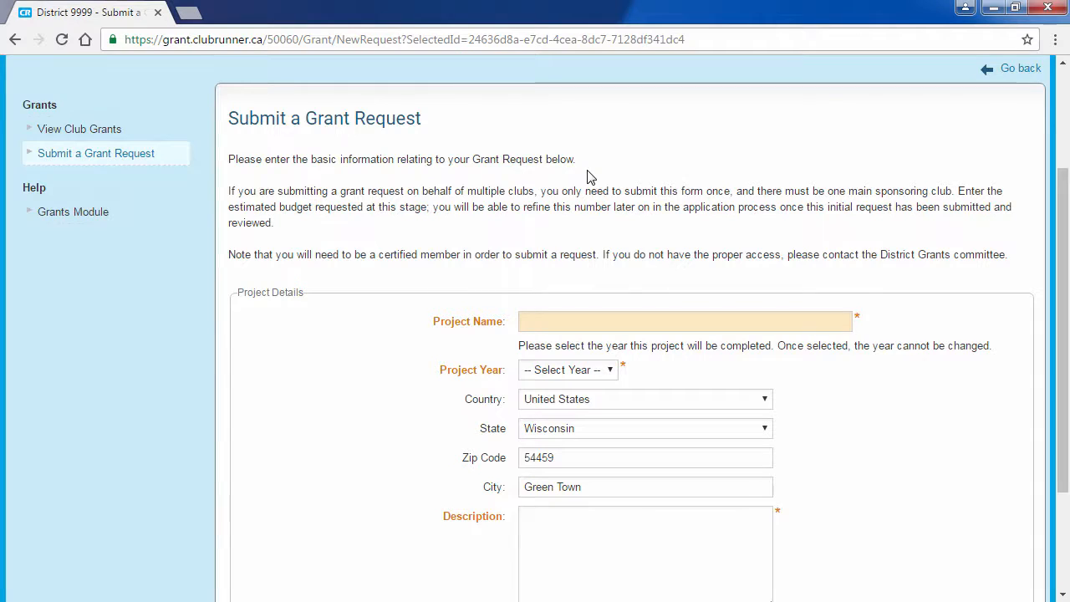
scroll(587, 176, "down", 2)
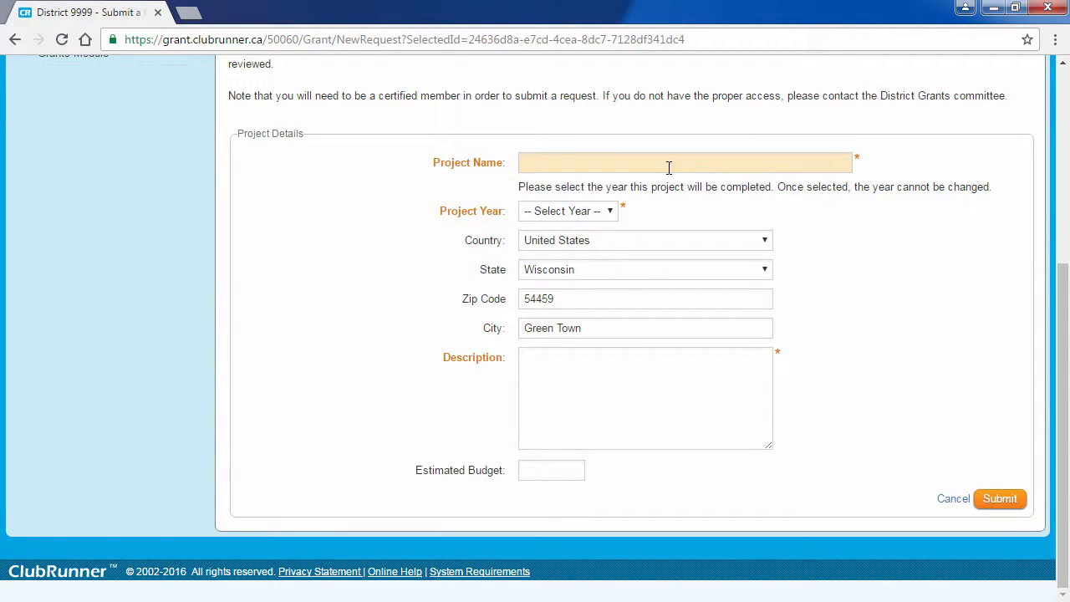
type("Coats for Kids Part 2")
left_click(590, 212)
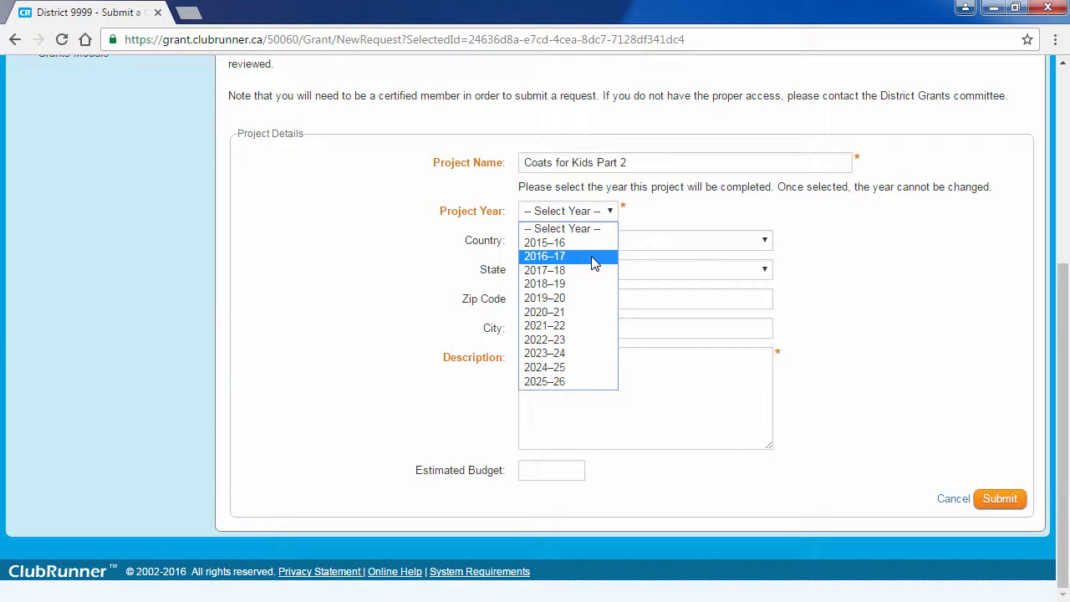
left_click(592, 262)
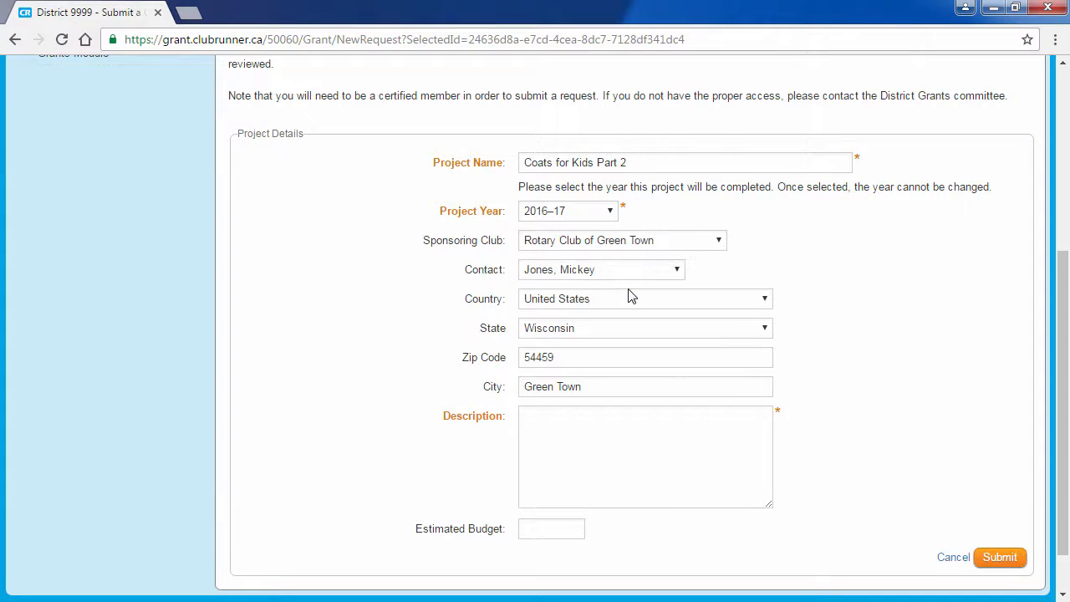
- Check the sponsoring club choices and select the second listed member as the request's contact
left_click(598, 240)
left_click(598, 240)
left_click(625, 270)
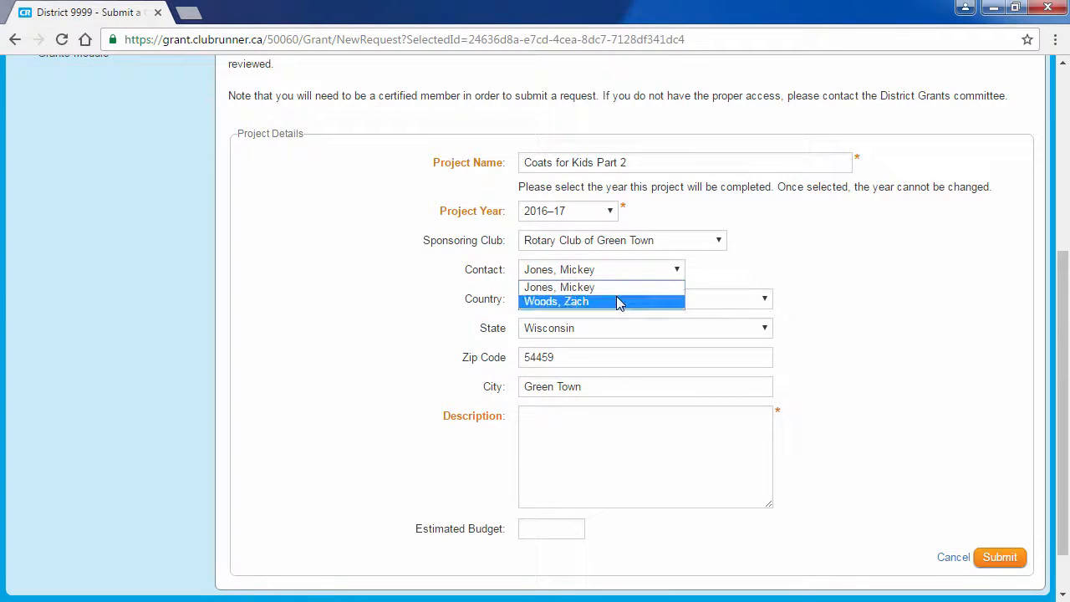
left_click(613, 301)
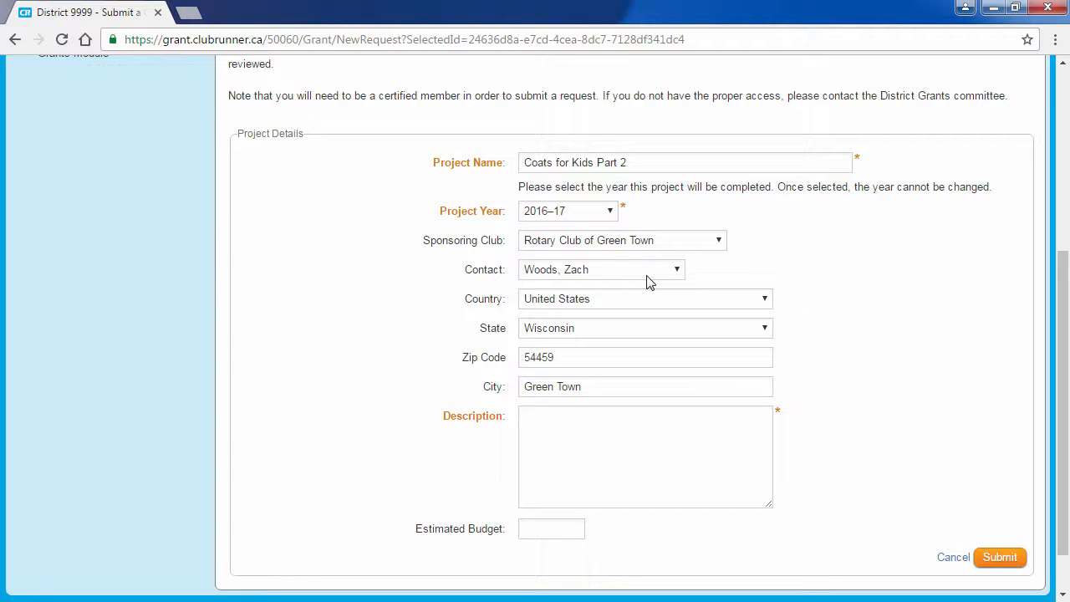
- Enter "Help kids get coats for the winter." as the grant request's description
scroll(608, 278, "down", 1)
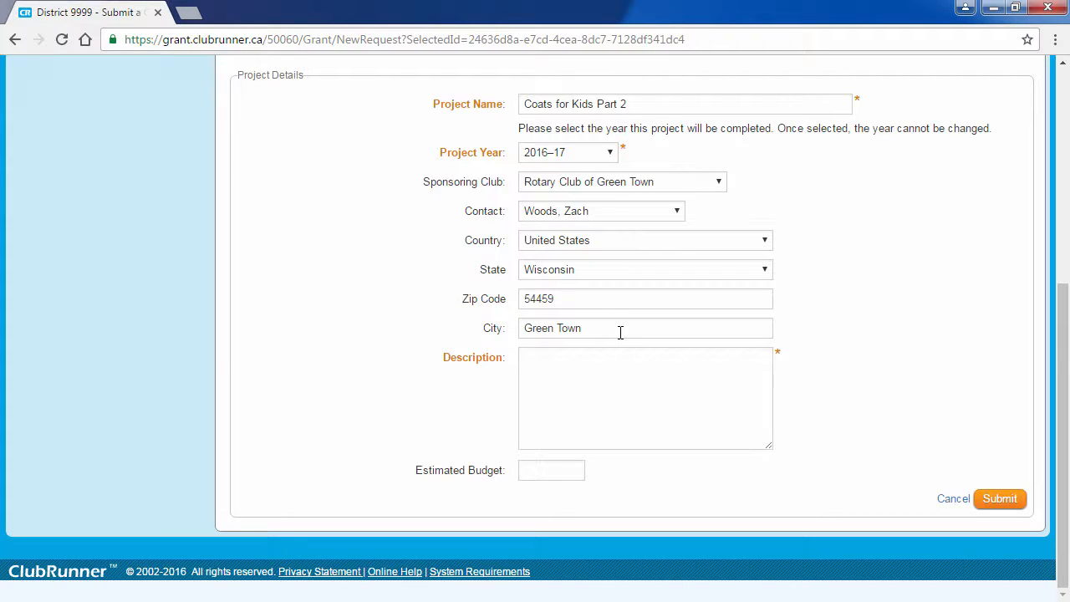
left_click(685, 395)
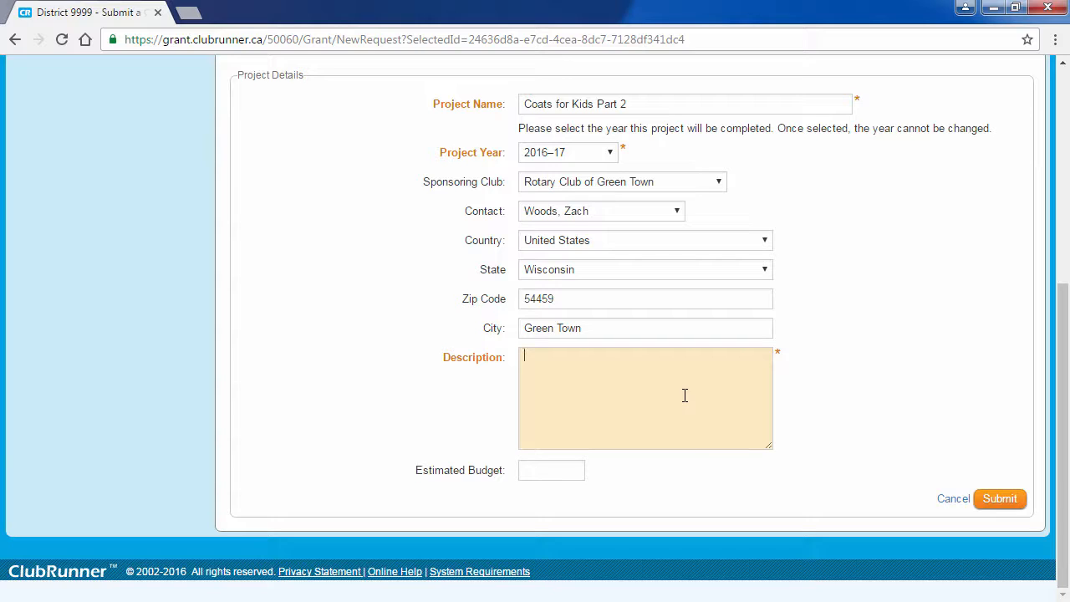
type("Help kids get coats for the winted")
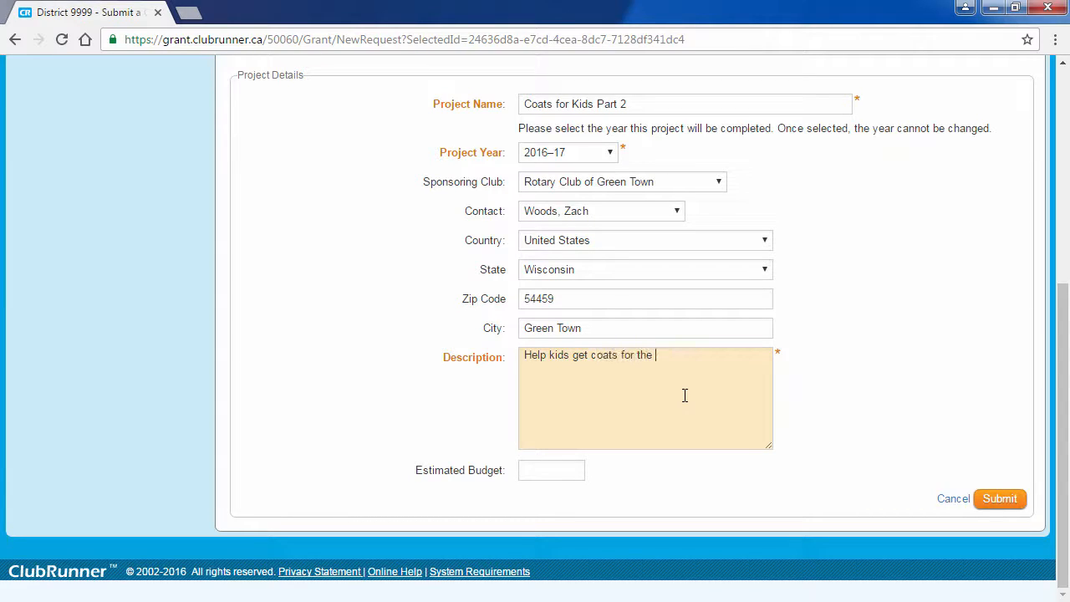
key("BackSpace")
type("r.")
- Set the estimated budget to $1,000 and submit the grant request
left_click(572, 467)
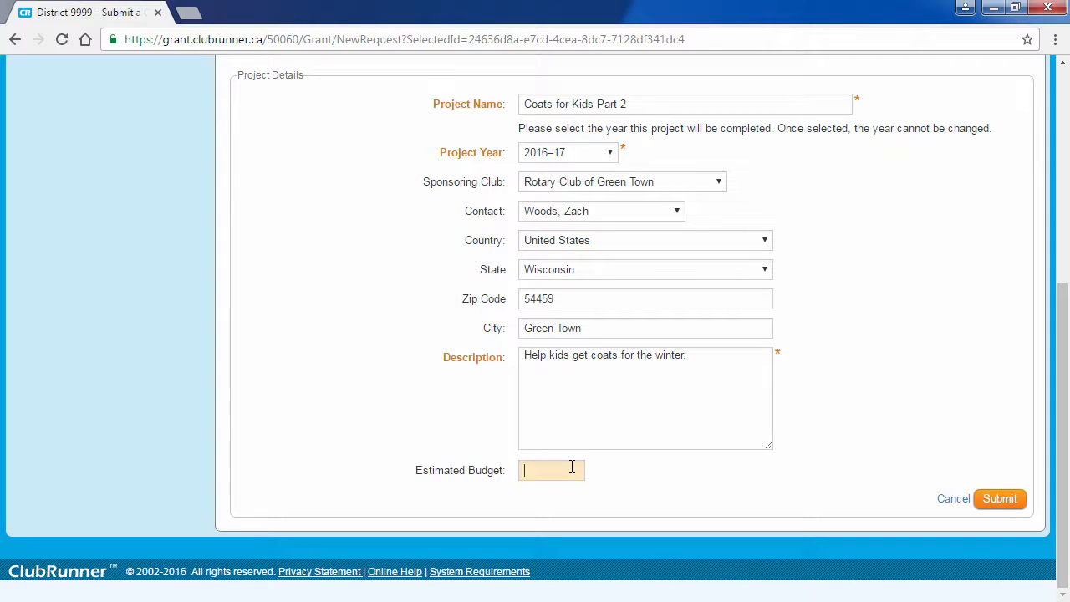
type("$1,000")
left_click(880, 452)
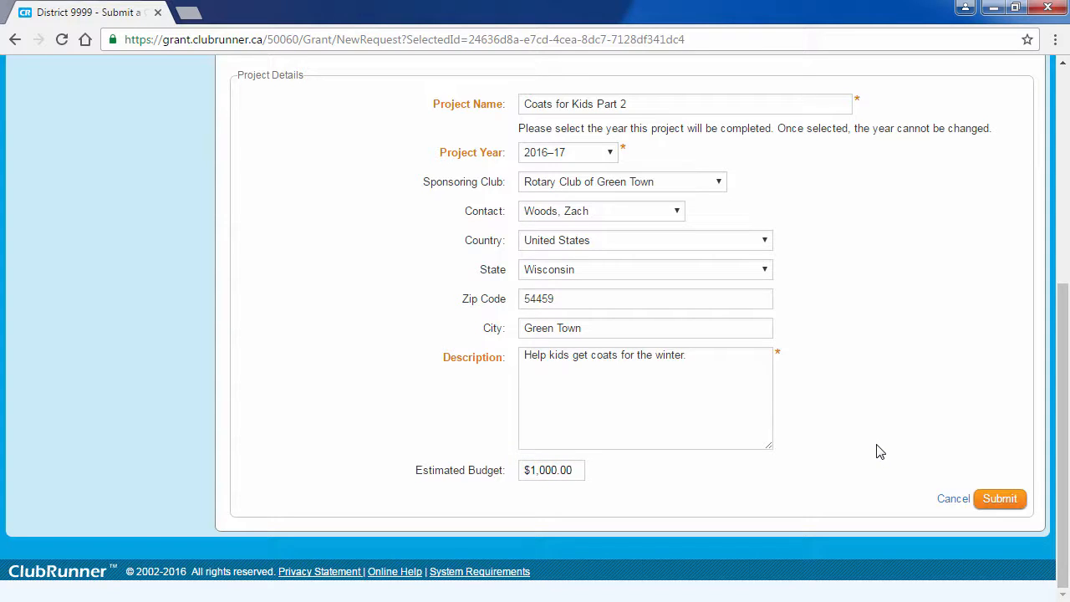
left_click(1000, 499)
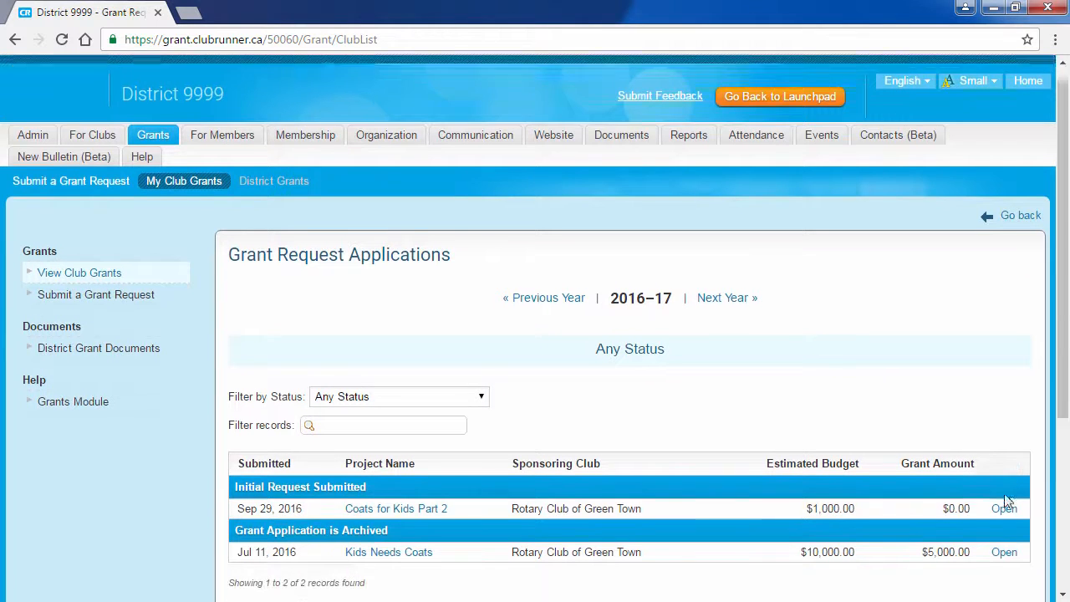
- Open the Coats for Kids Part 2 request and examine its summary, status options and project details
scroll(1005, 500, "down", 2)
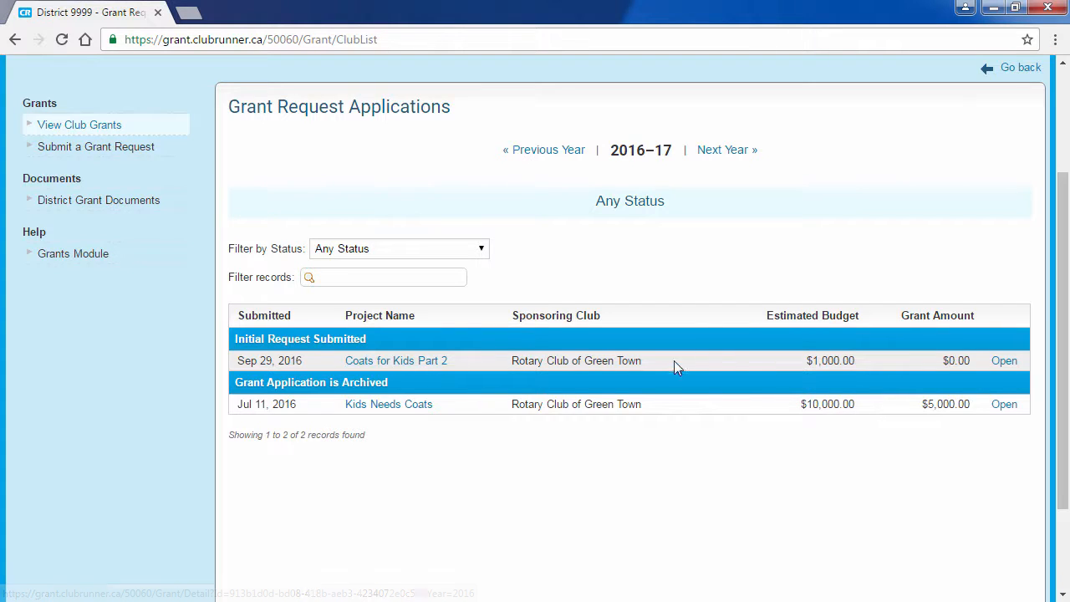
left_click(995, 362)
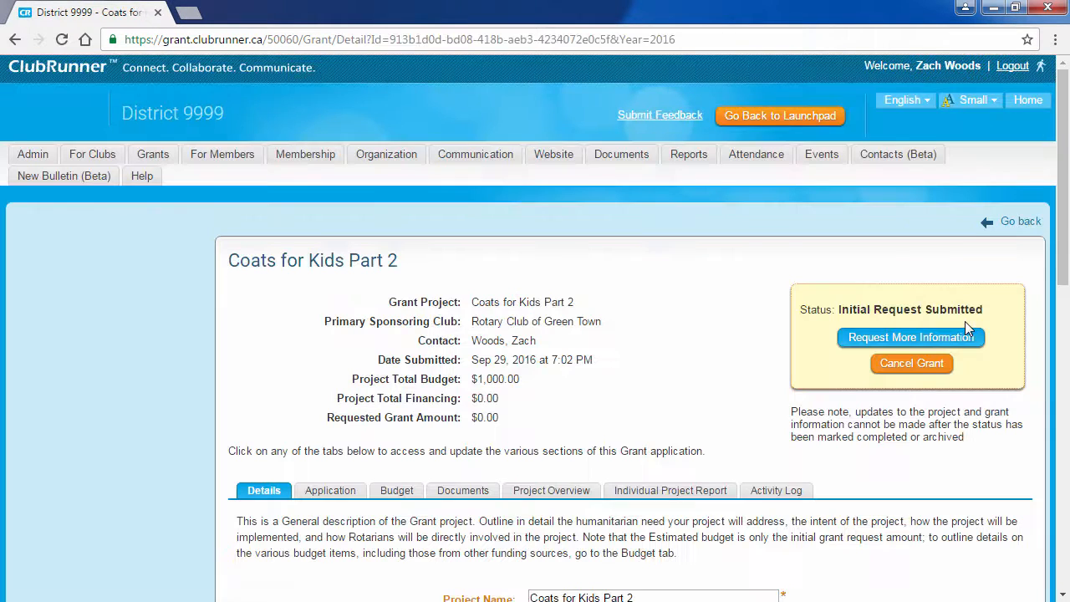
scroll(632, 324, "down", 1)
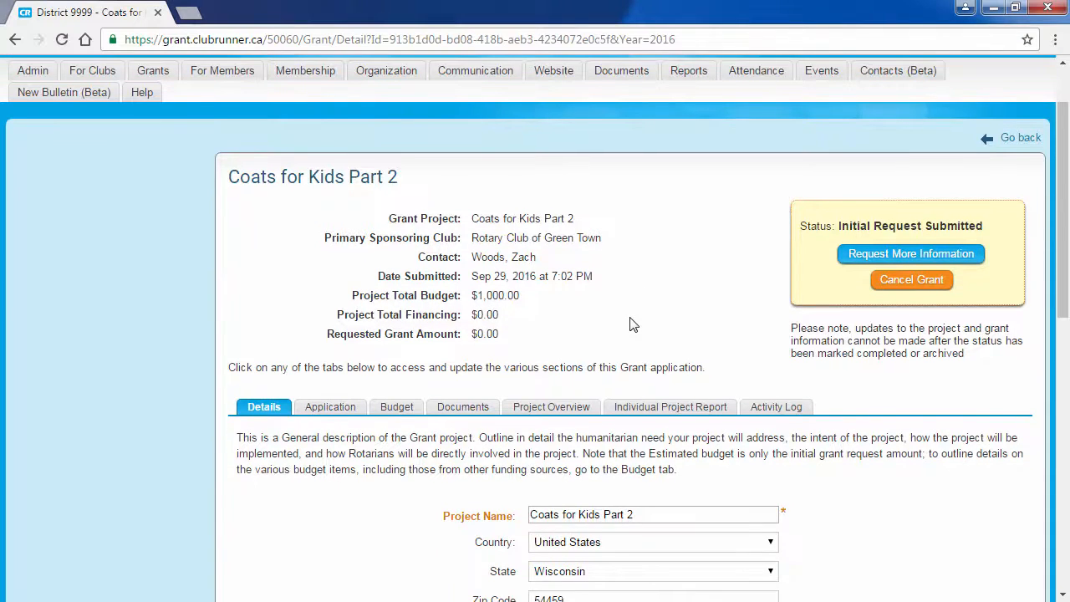
scroll(632, 324, "down", 1)
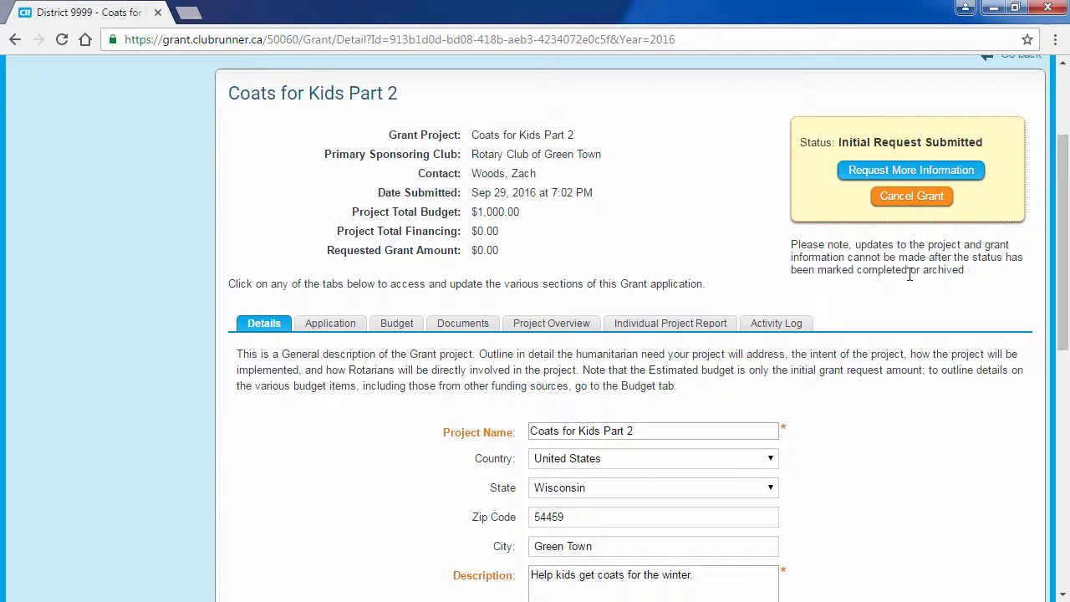
scroll(895, 343, "down", 1)
scroll(889, 318, "down", 1)
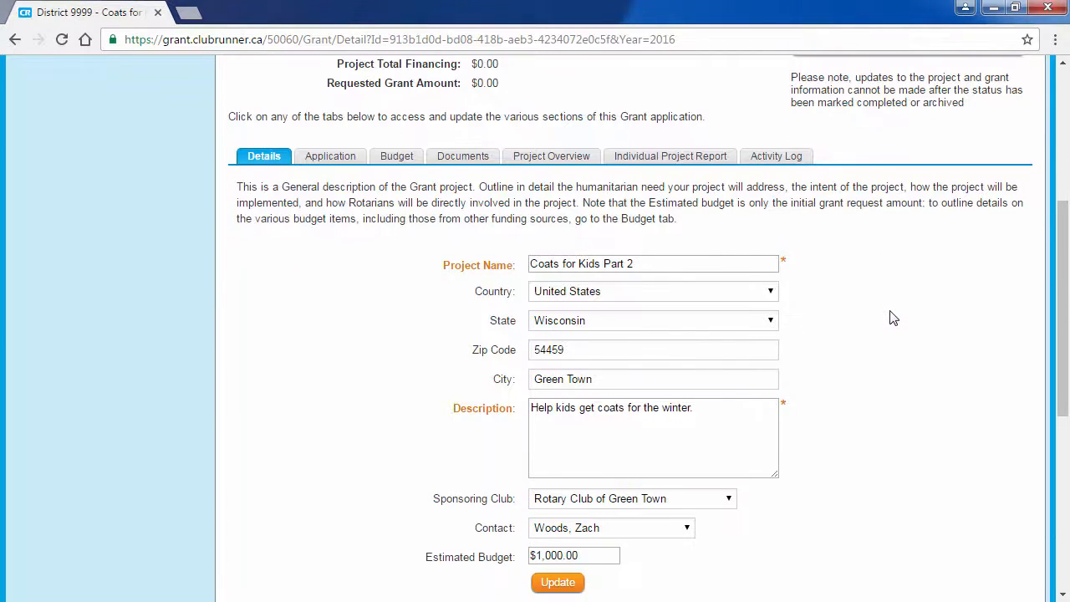
scroll(889, 318, "up", 1)
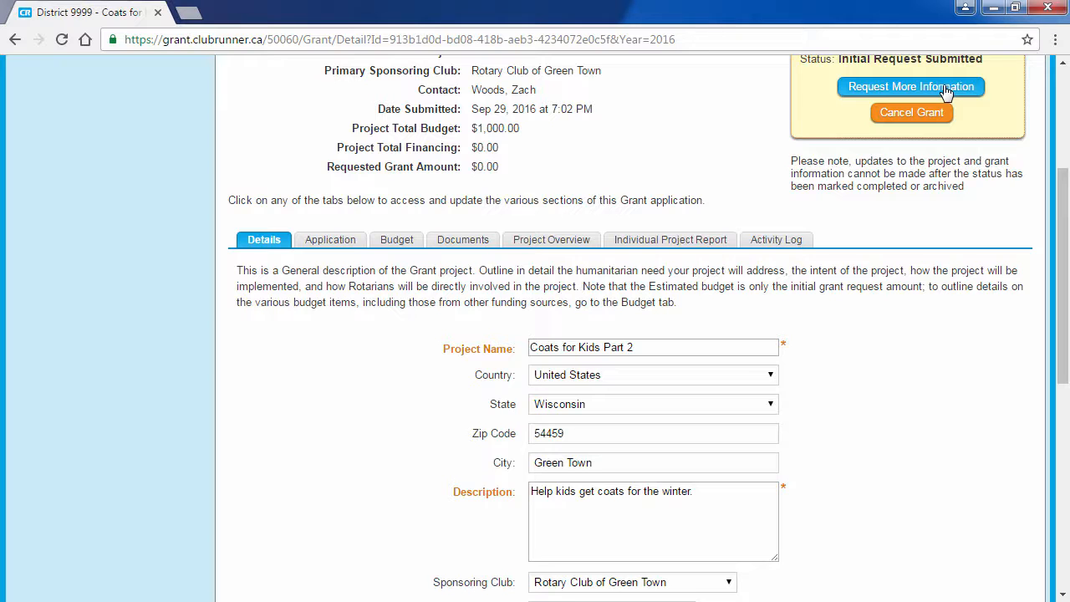
scroll(944, 92, "down", 1)
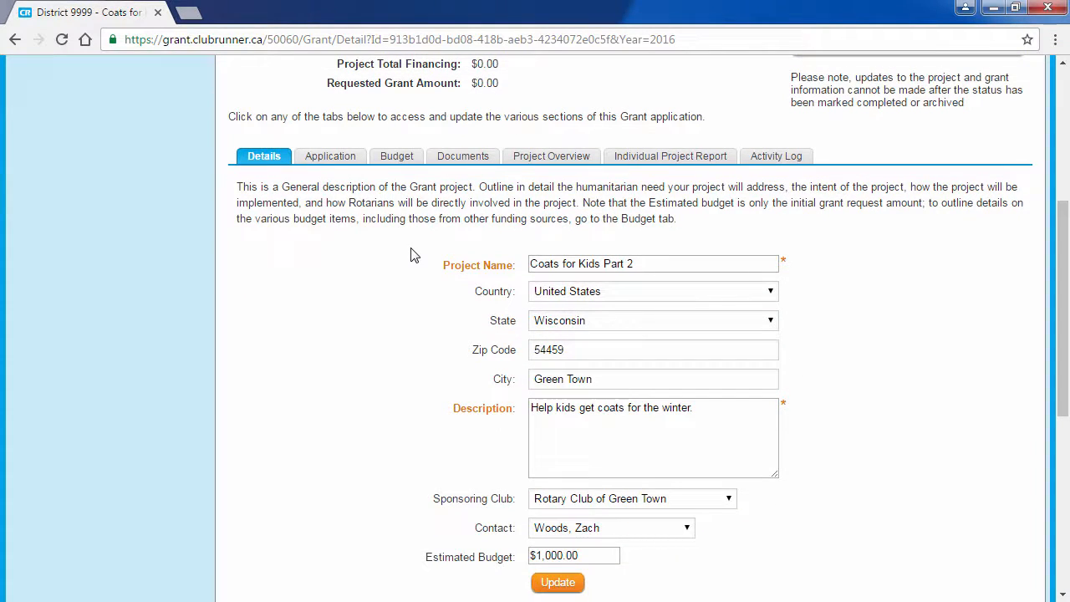
scroll(410, 254, "down", 1)
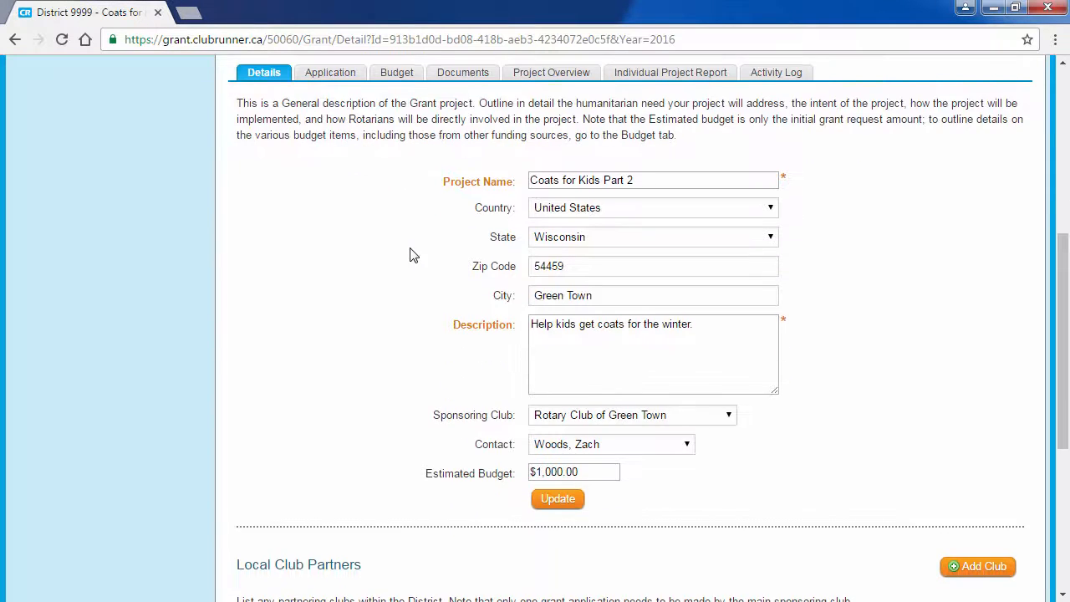
scroll(409, 254, "down", 1)
scroll(410, 256, "up", 1)
scroll(396, 217, "down", 1)
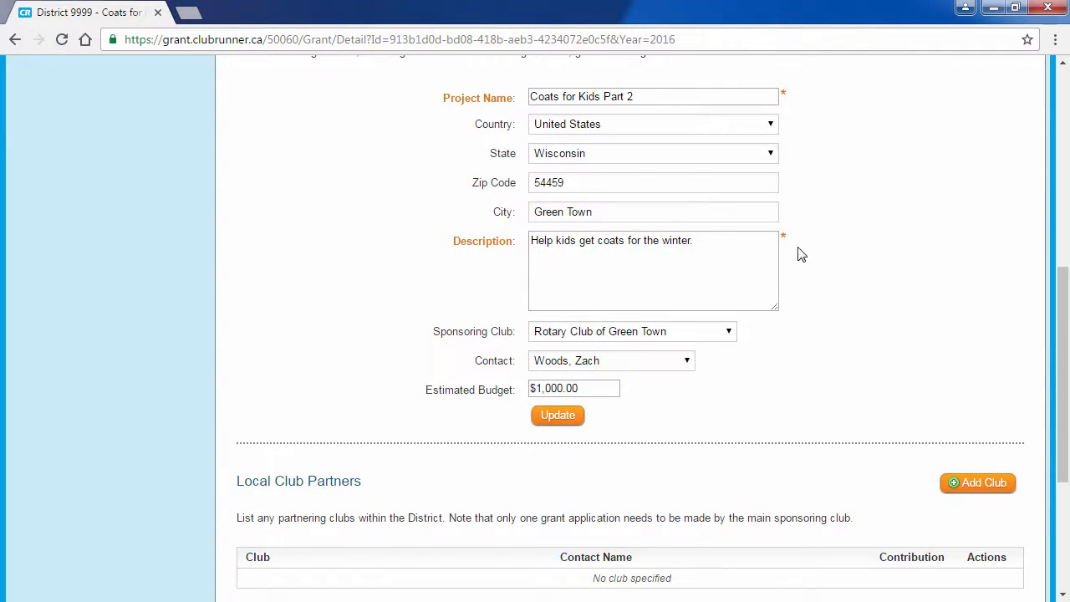
left_click(774, 240)
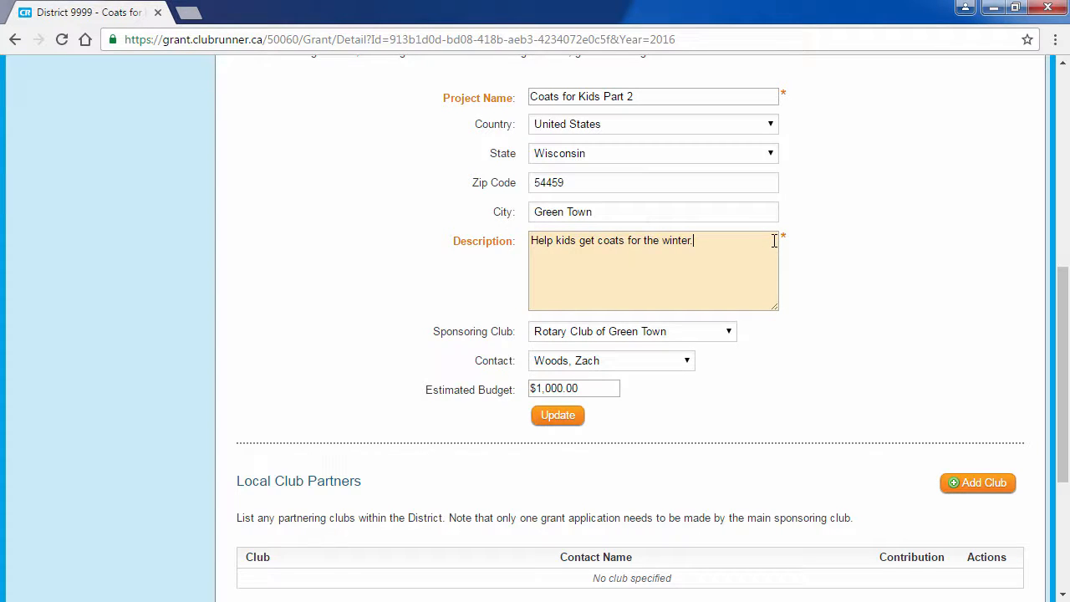
- Start adding an other partner to the grant project and enter ClubRunner as the partner
scroll(774, 240, "down", 2)
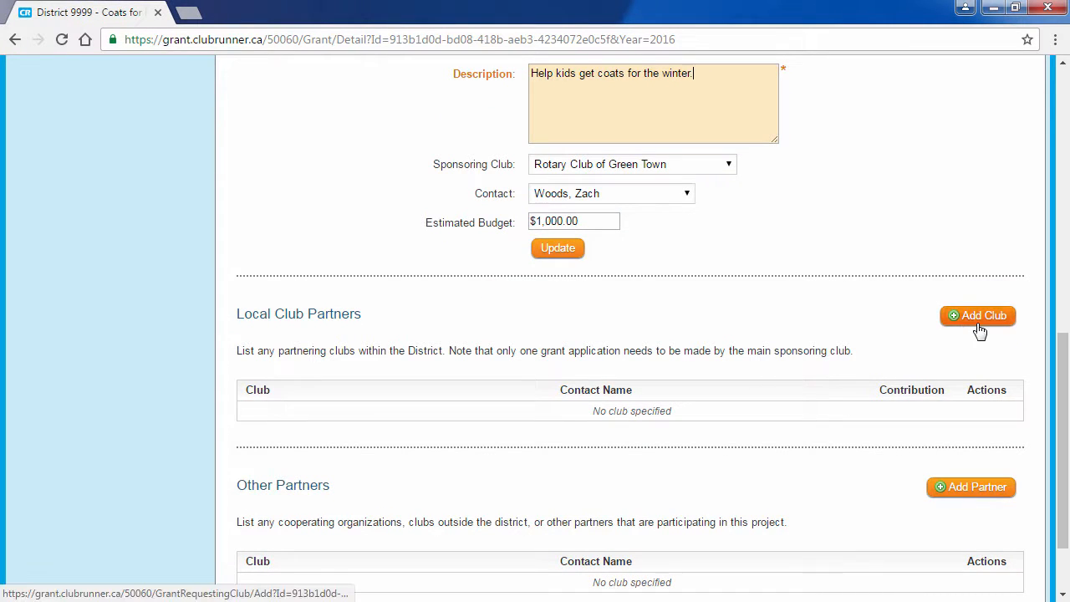
scroll(974, 331, "down", 1)
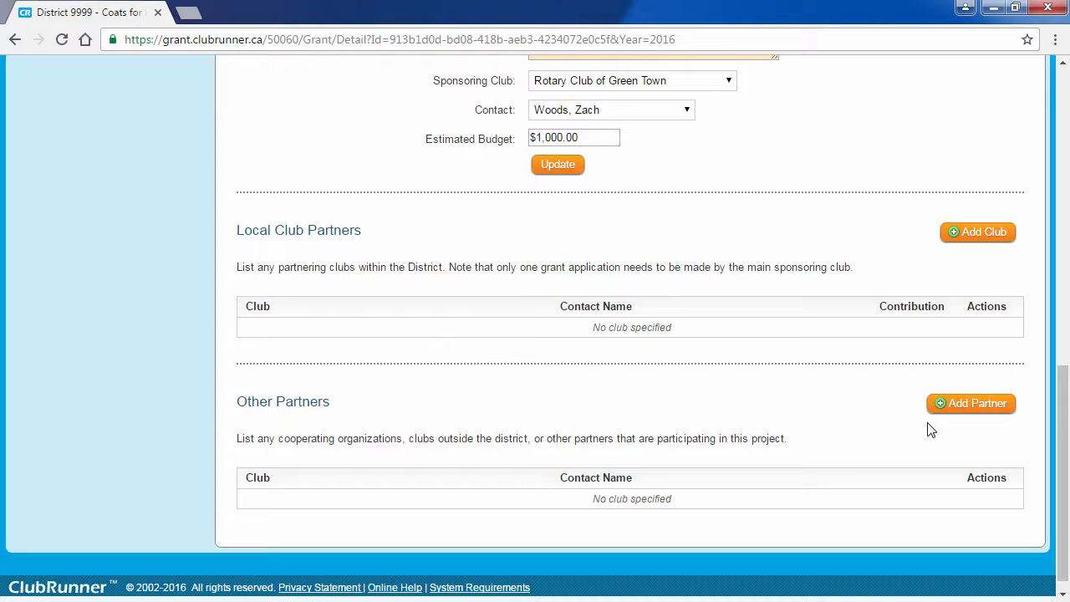
left_click(973, 404)
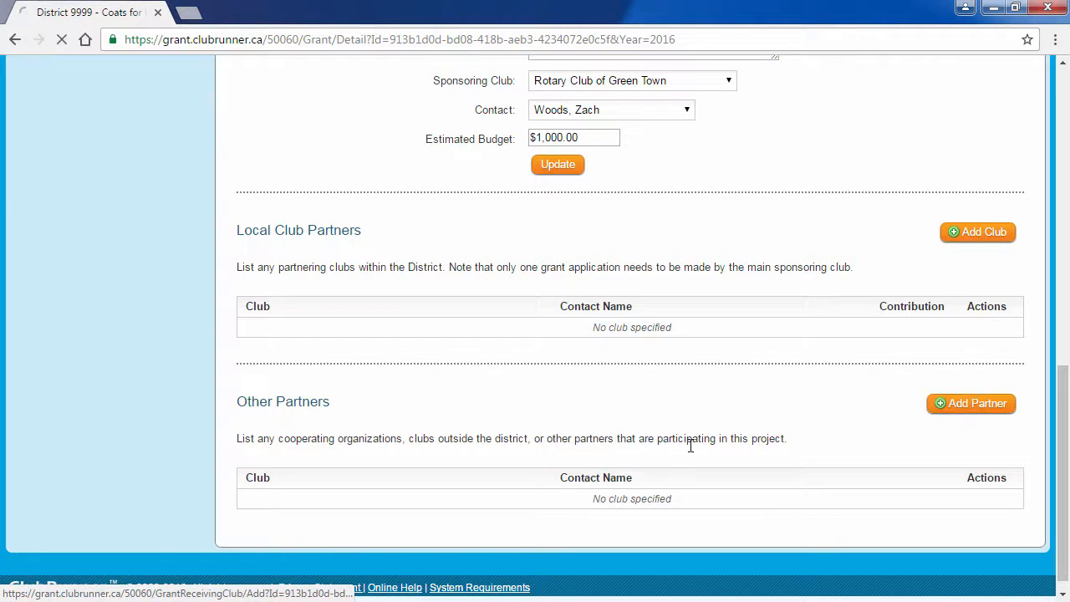
scroll(668, 443, "down", 1)
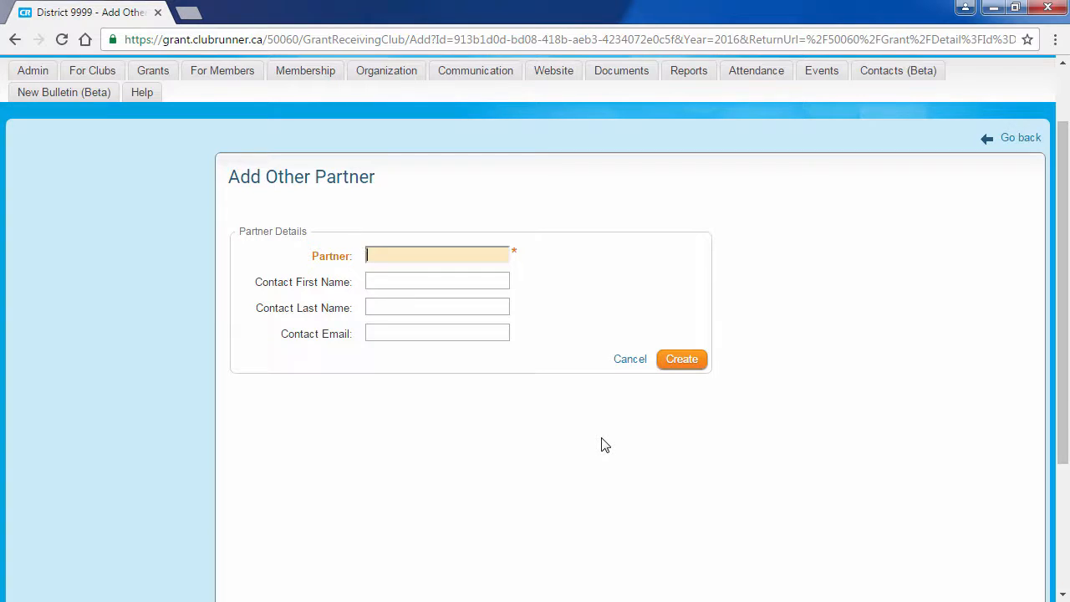
type("ClubRunner")
key("Tab")
- Fill in the partner contact's first name, last name and e-mail, and create the partner
type("Club")
key("Tab")
type("Runner")
key("Tab")
type("support")
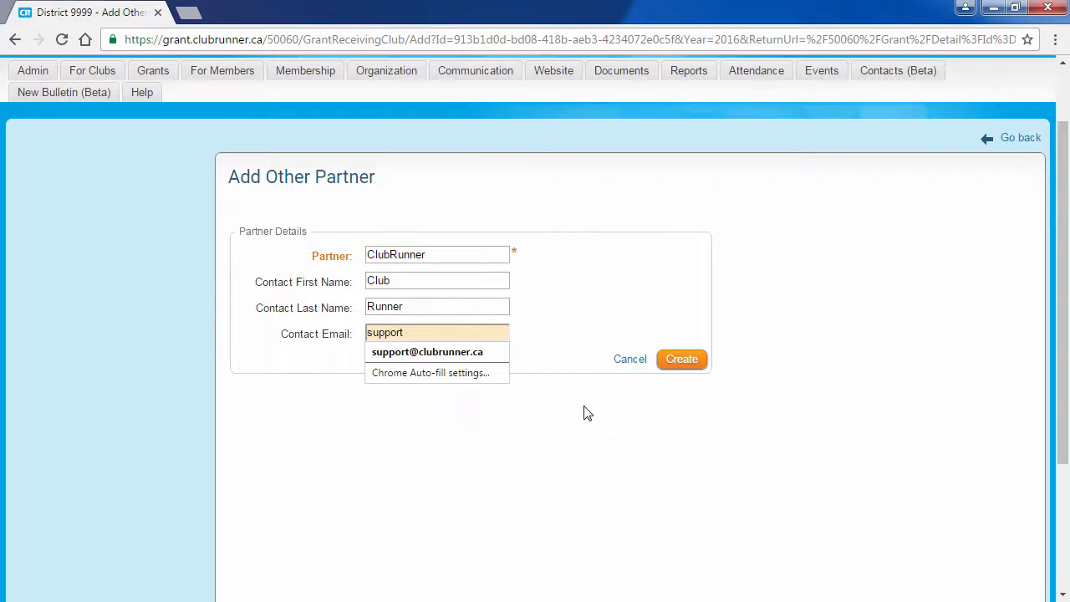
left_click(490, 353)
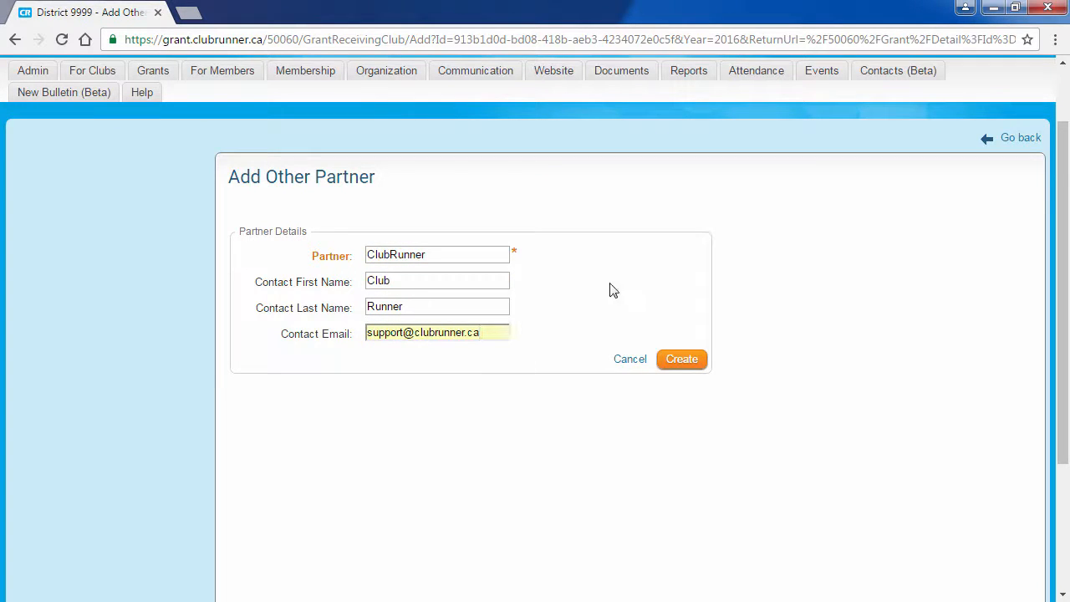
left_click(681, 361)
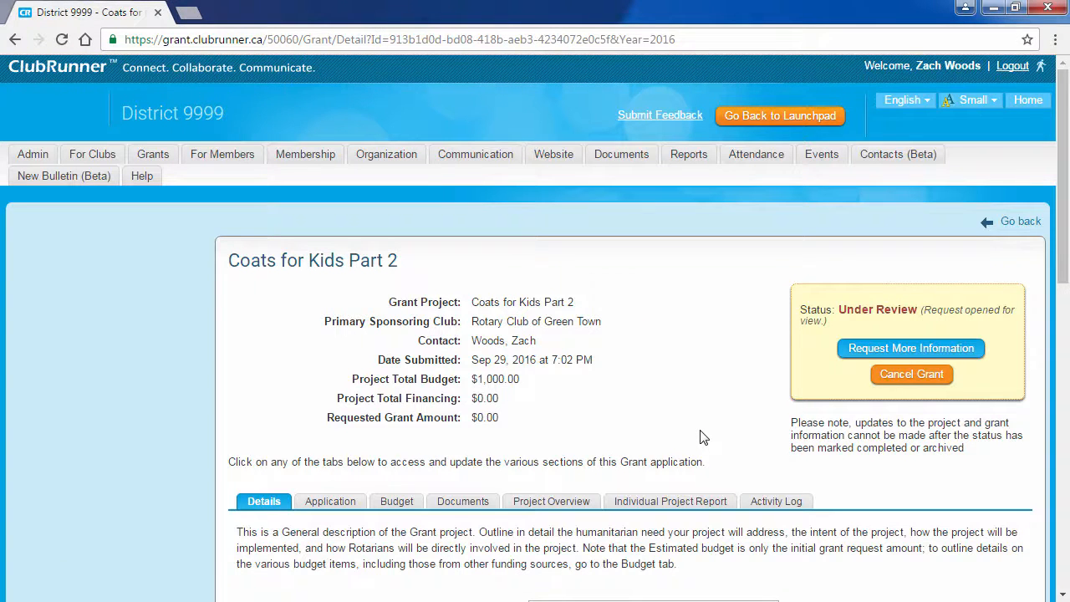
scroll(701, 436, "down", 1)
scroll(700, 436, "down", 4)
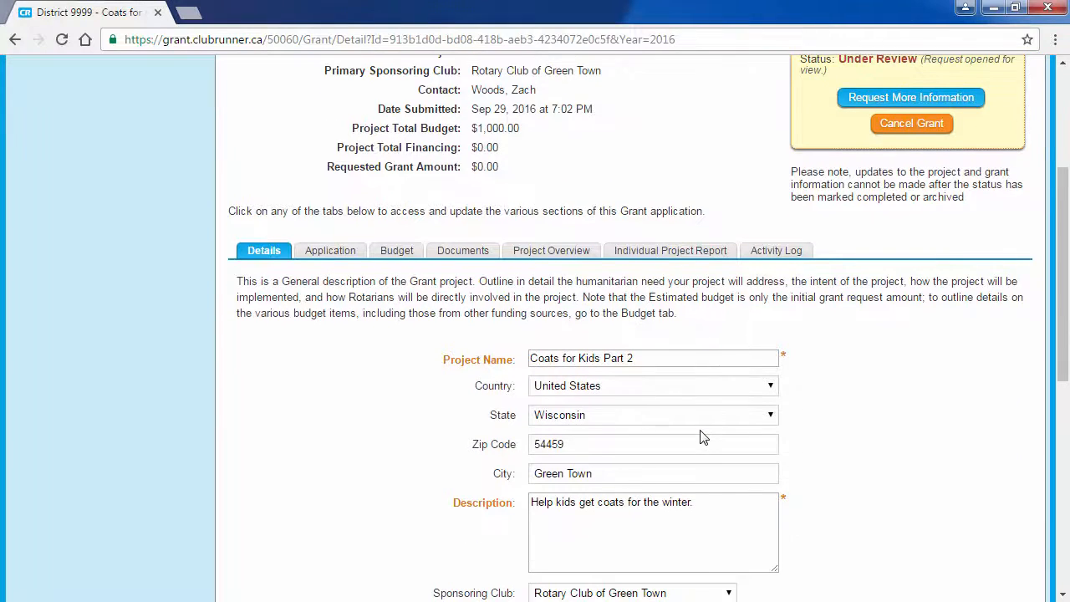
scroll(701, 431, "down", 4)
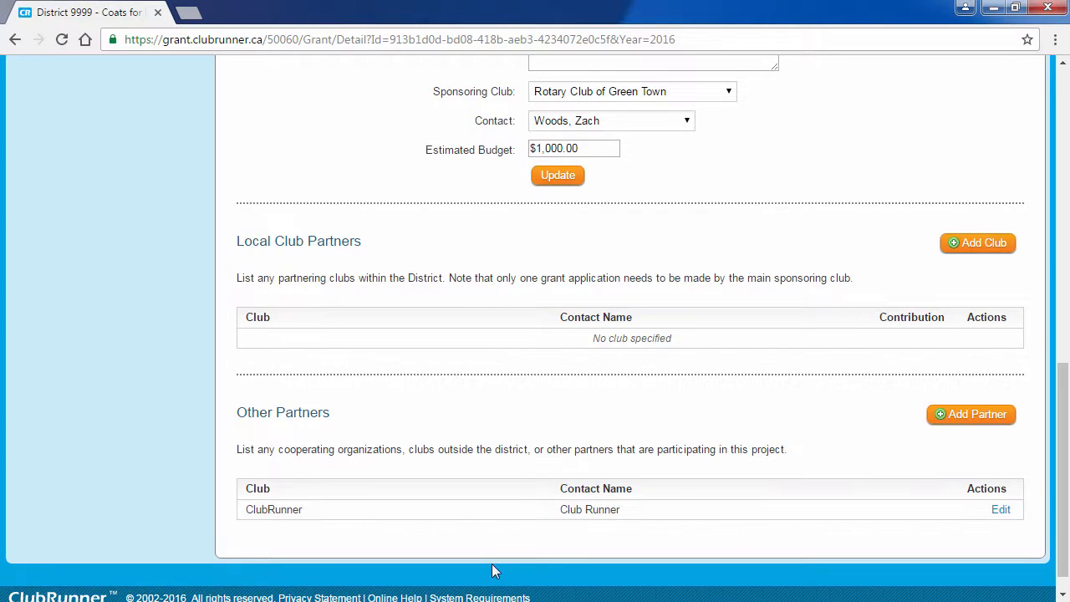
scroll(495, 568, "up", 1)
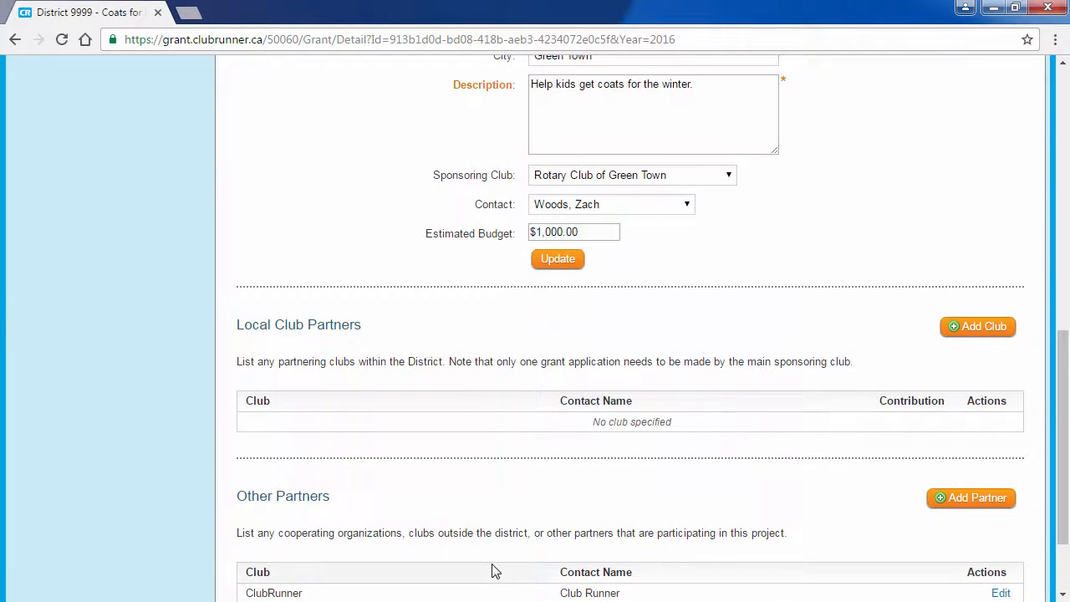
left_click(995, 334)
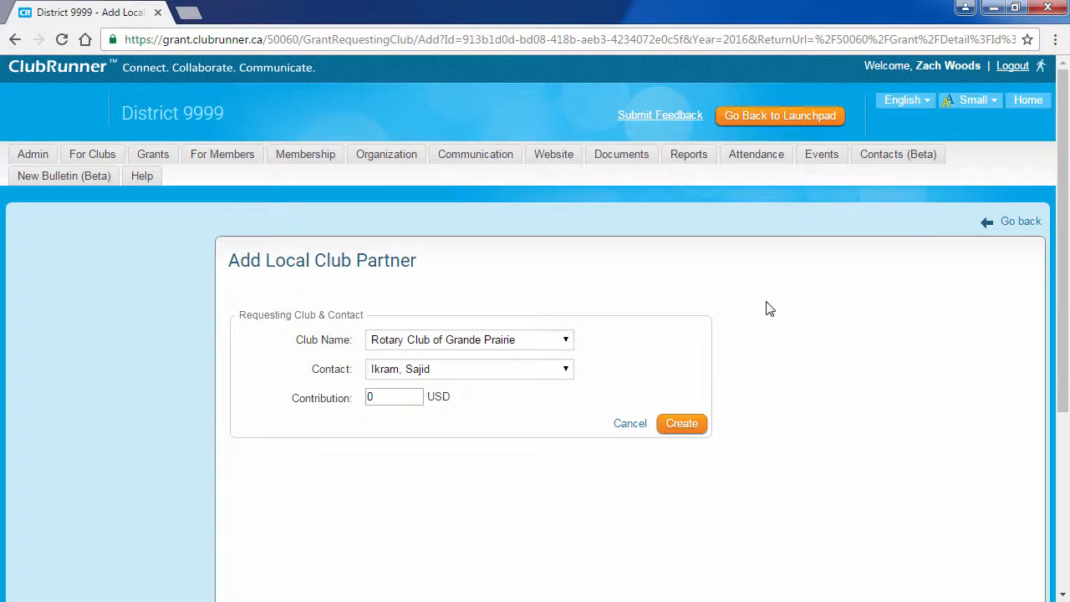
scroll(745, 301, "down", 1)
left_click(474, 261)
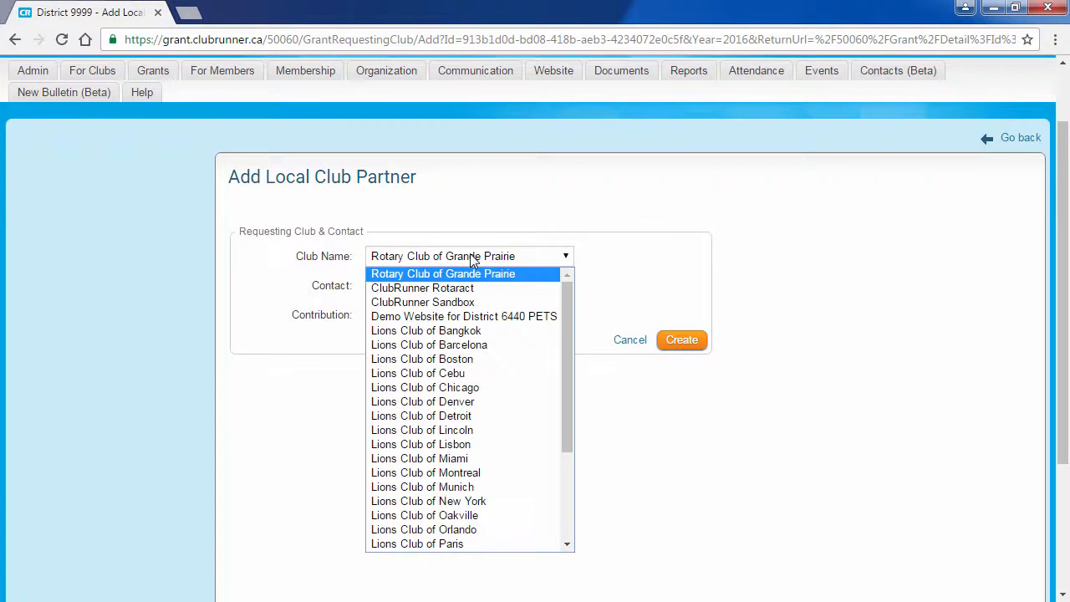
left_click_drag(563, 327, 568, 390)
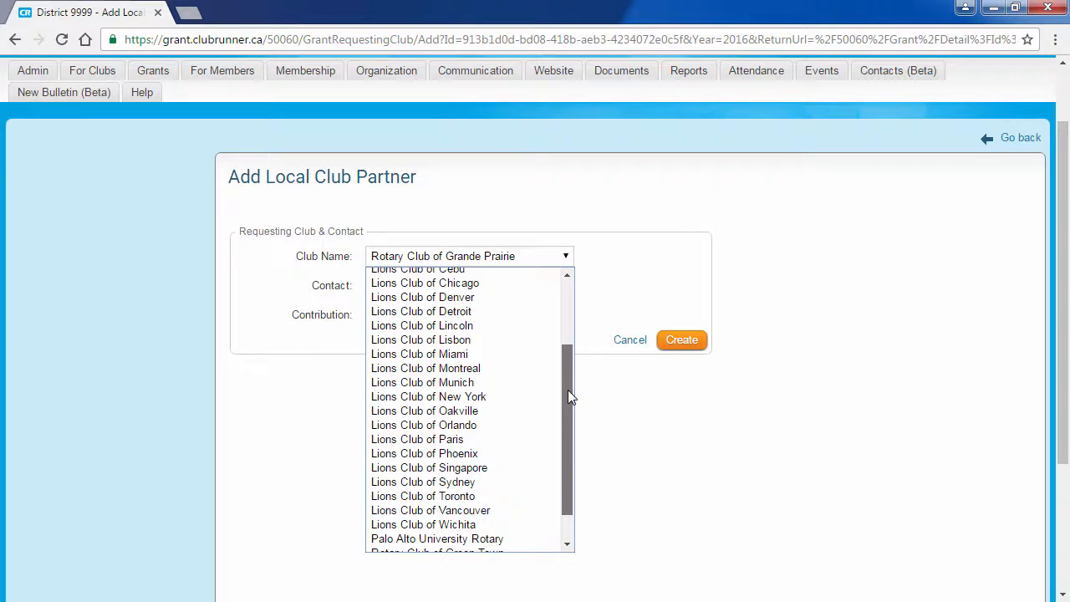
left_click(421, 340)
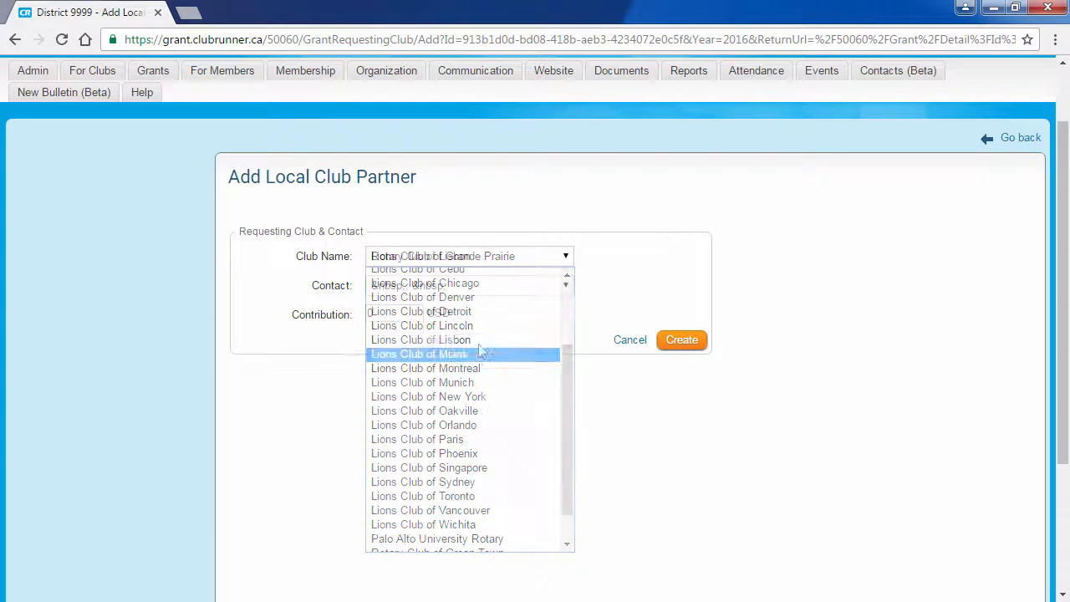
left_click(629, 341)
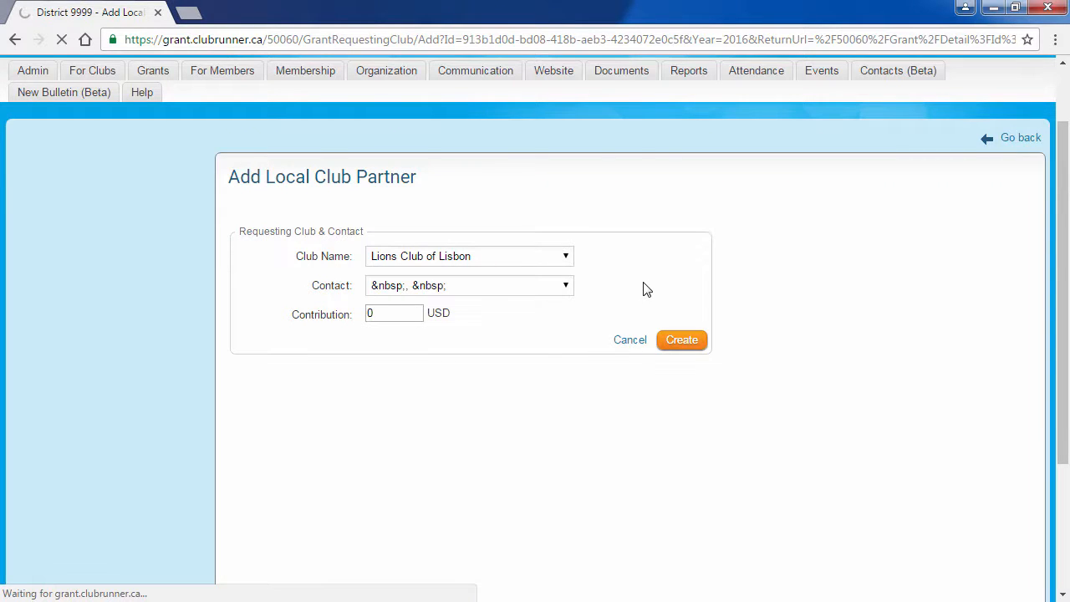
- Open the grant's application section and examine the General Description and its text editor without making changes
scroll(644, 289, "down", 1)
scroll(644, 289, "down", 1)
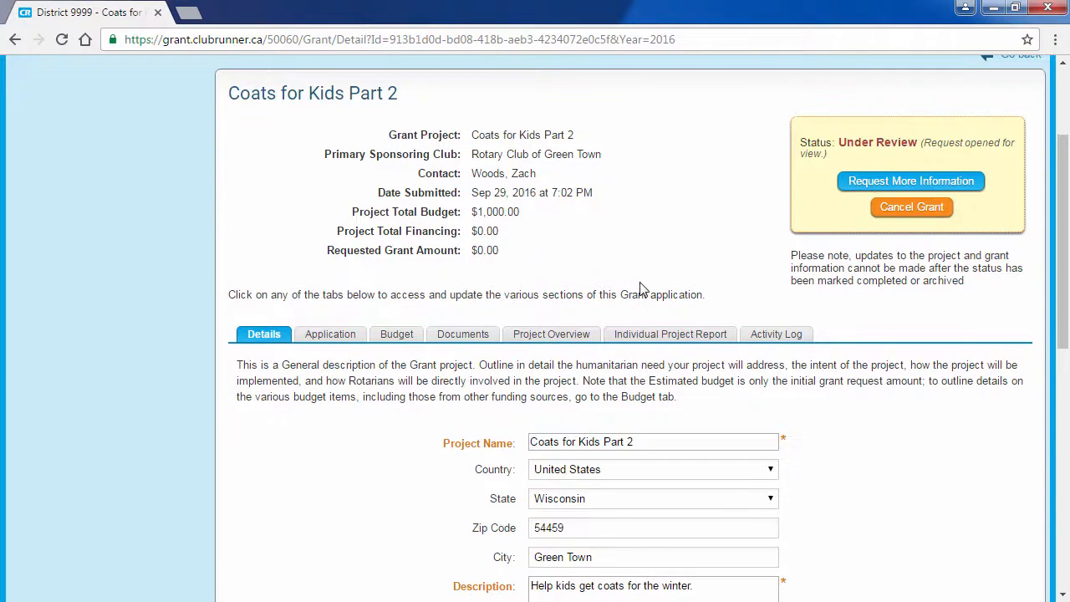
scroll(641, 288, "down", 1)
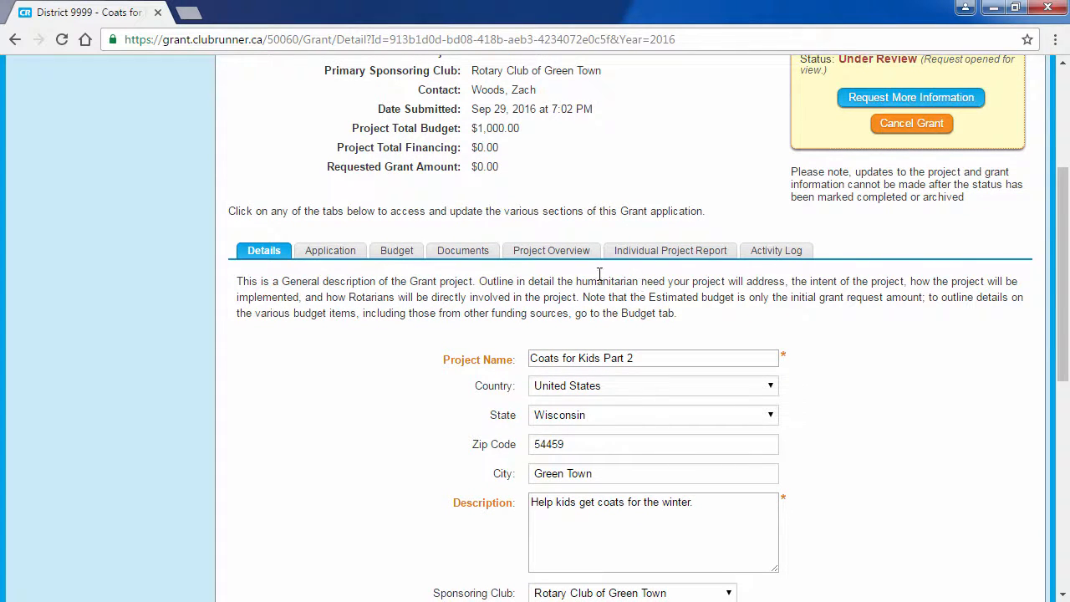
left_click(354, 260)
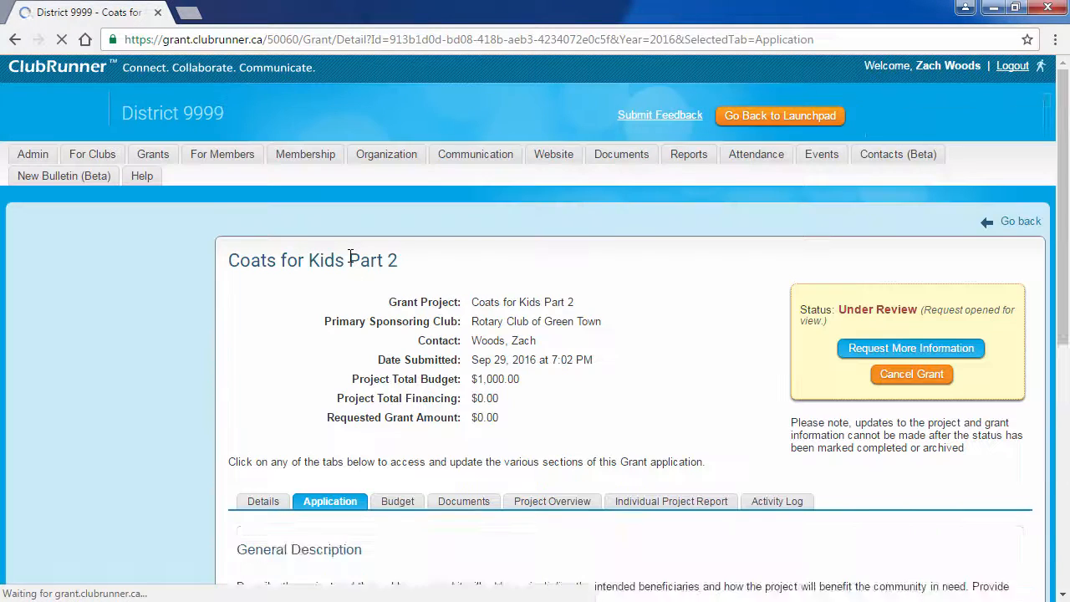
scroll(352, 257, "down", 1)
scroll(352, 257, "down", 2)
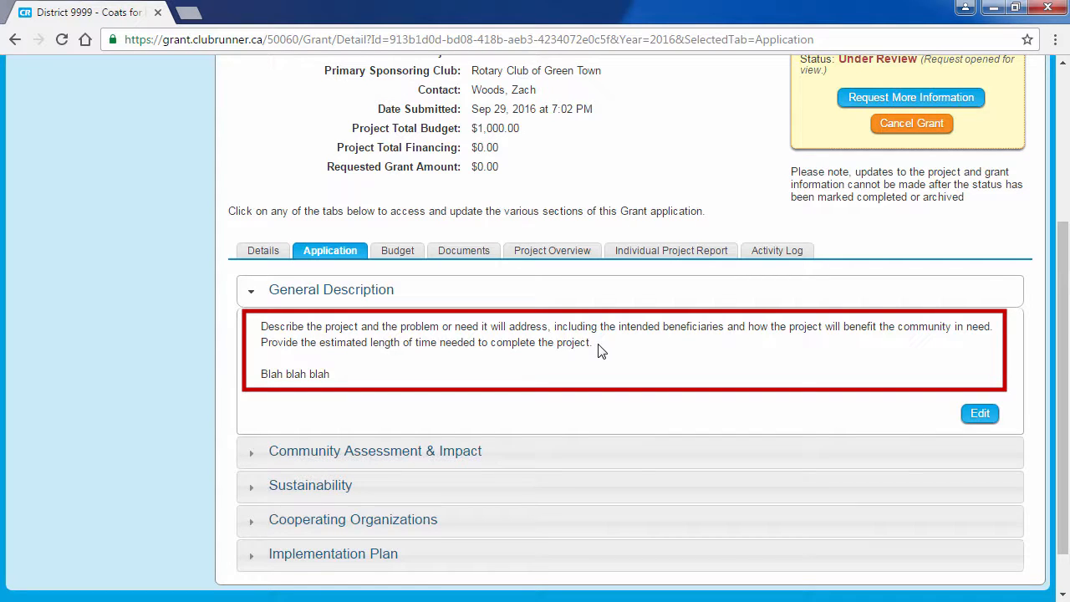
scroll(597, 351, "down", 1)
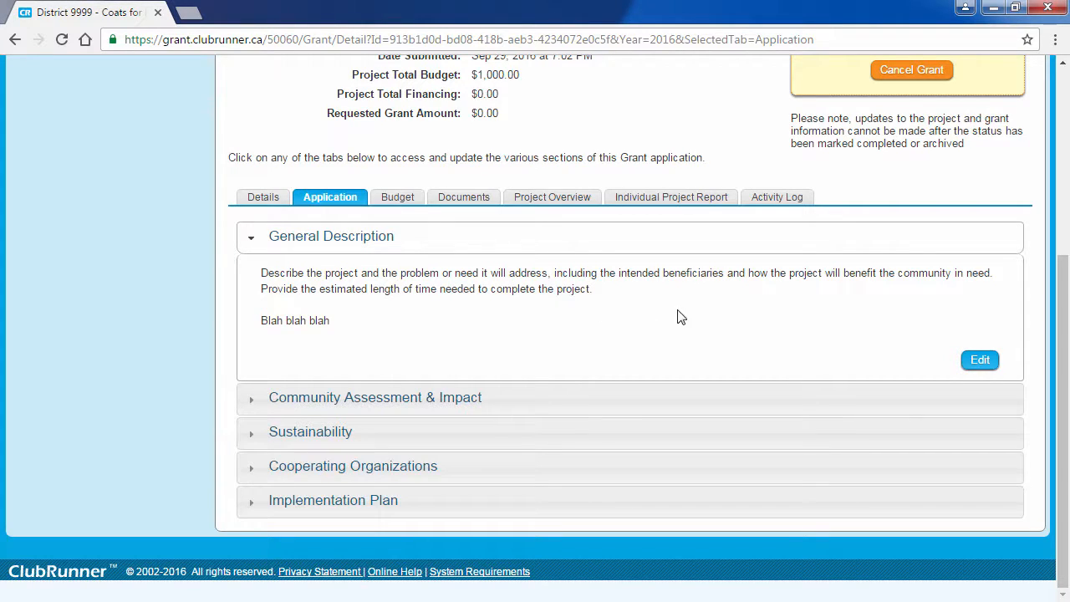
left_click(979, 360)
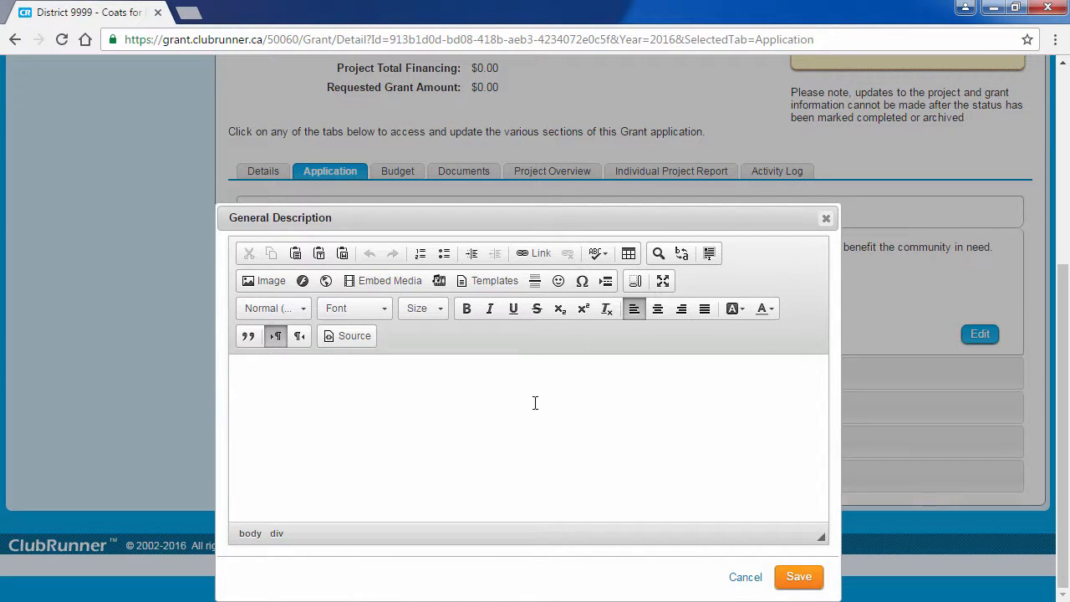
left_click(753, 583)
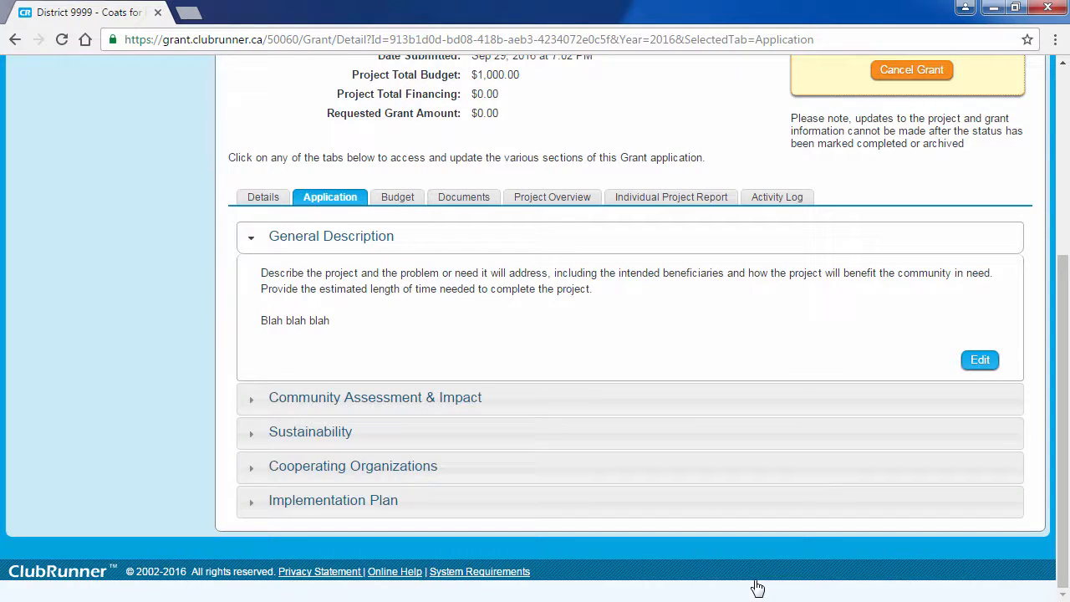
- Expand Community Assessment & Impact, Sustainability, Cooperating Organizations and Implementation Plan in turn to read their instructions
left_click(640, 395)
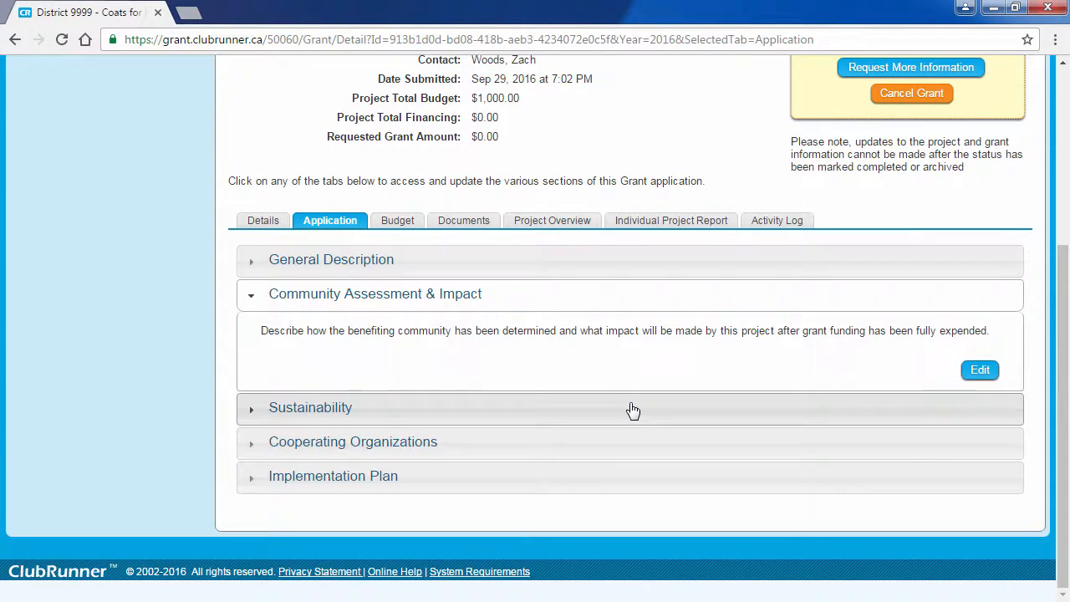
left_click(631, 409)
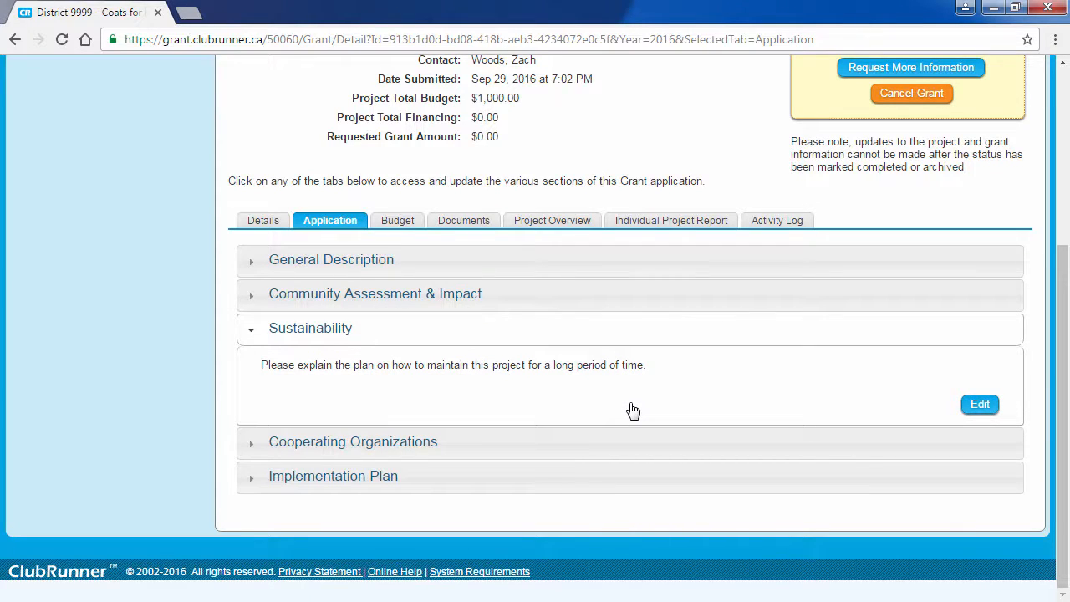
left_click(592, 457)
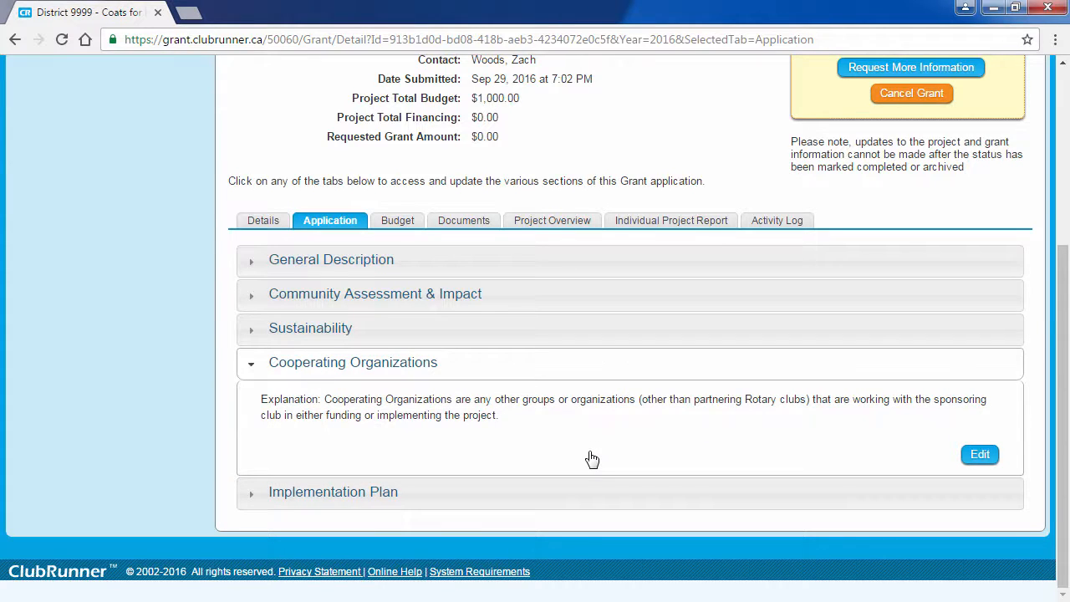
left_click(569, 501)
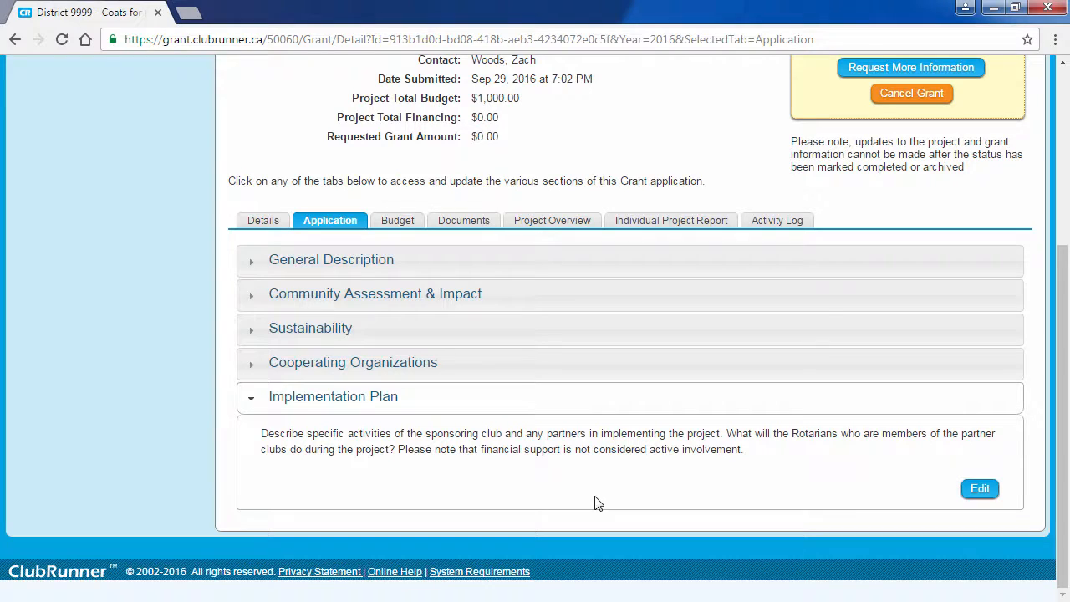
- Examine the grant's budget section for expected expenses and income, and its project documents section
left_click(396, 219)
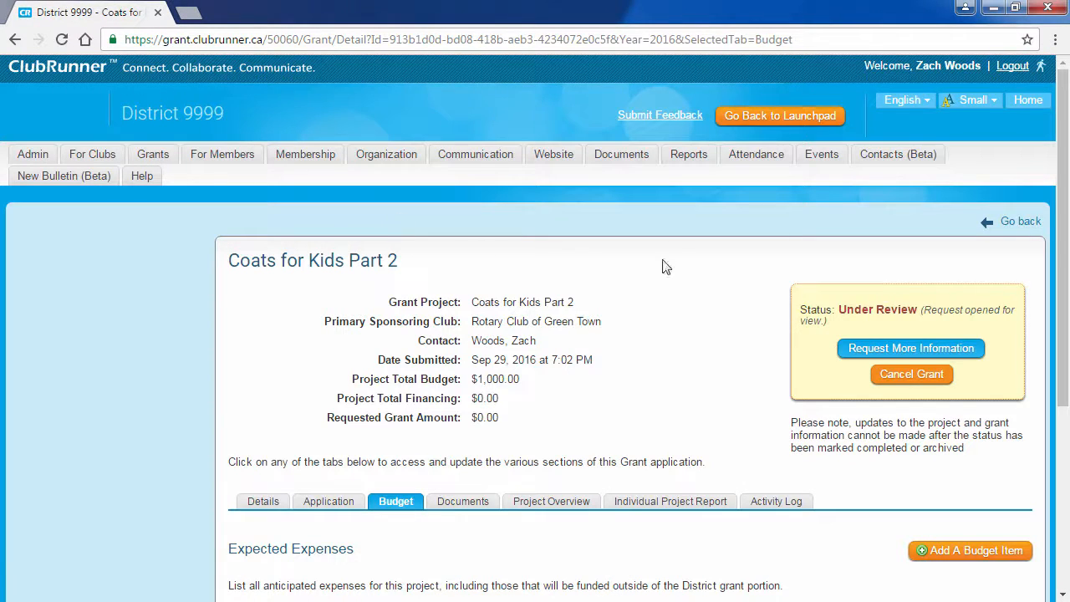
scroll(669, 267, "down", 1)
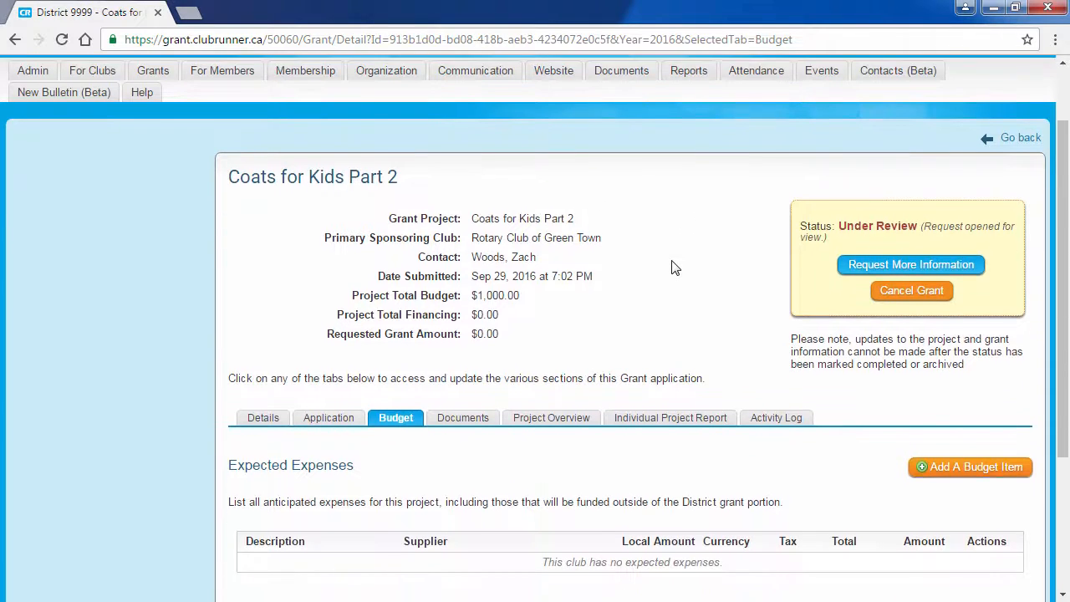
scroll(674, 266, "down", 3)
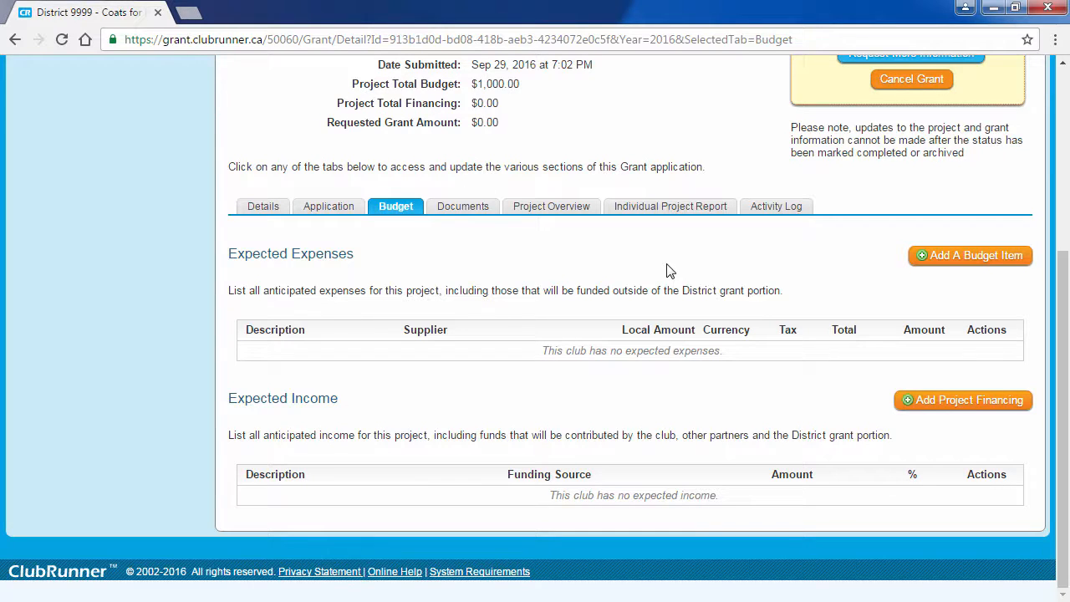
left_click(477, 212)
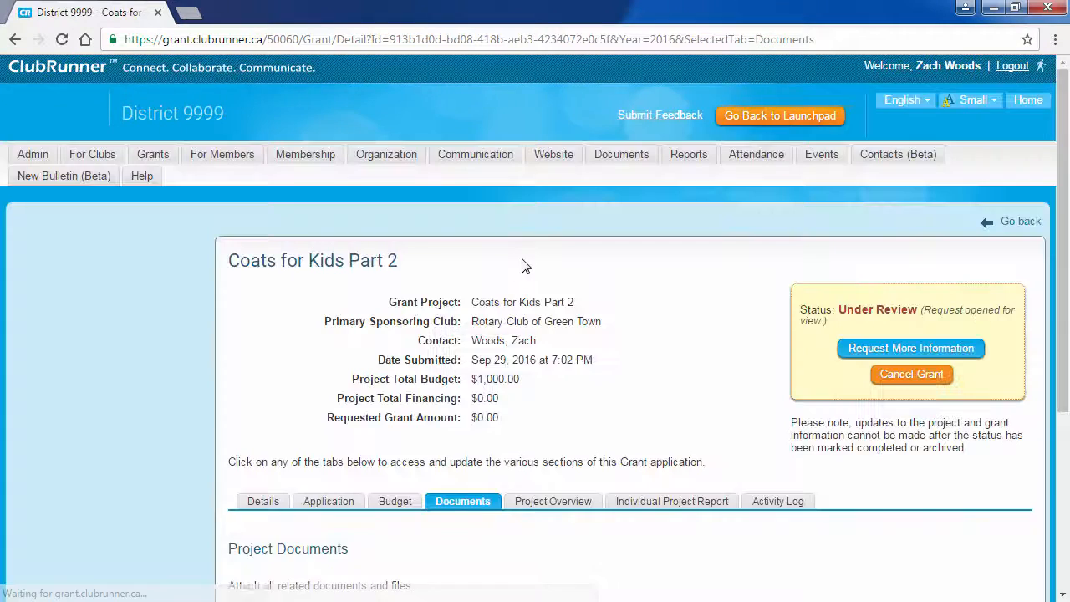
scroll(587, 278, "down", 3)
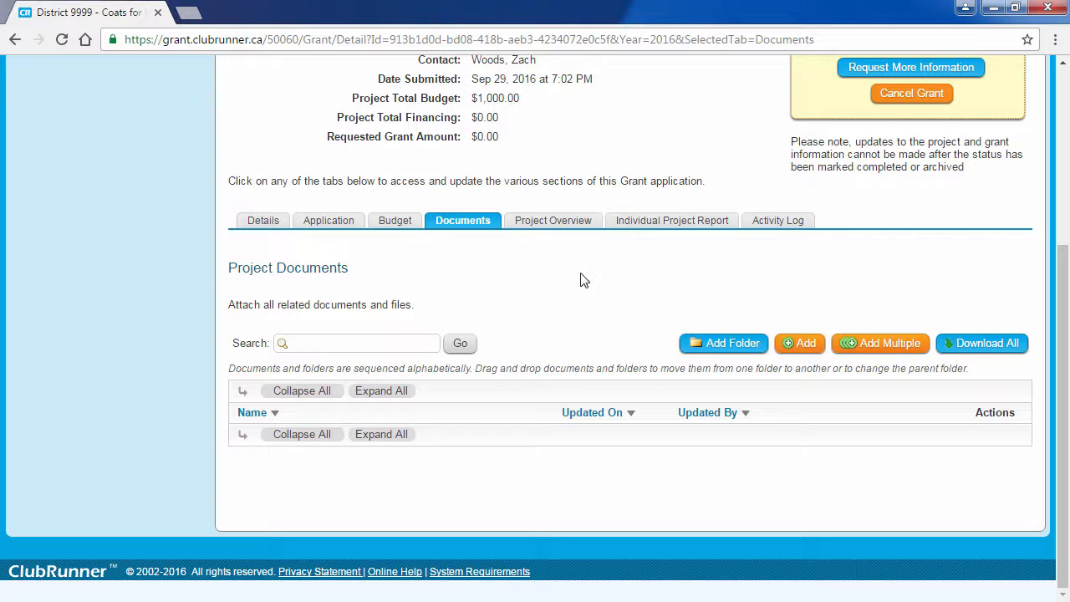
- Open the project overview and read through the complete grant application, from the project description to the cooperating organizations
left_click(574, 222)
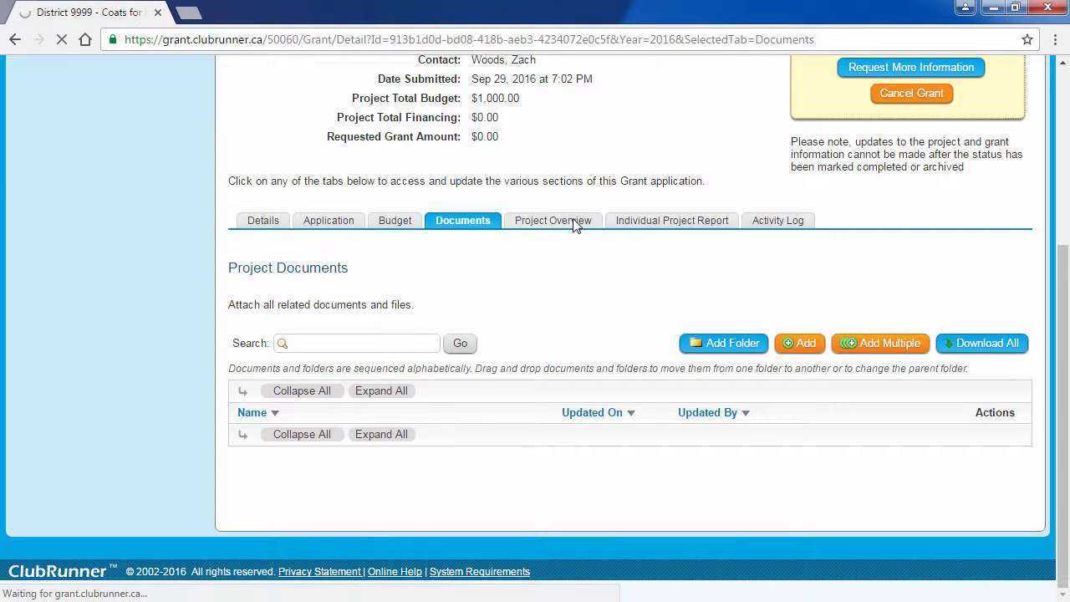
scroll(575, 226, "down", 6)
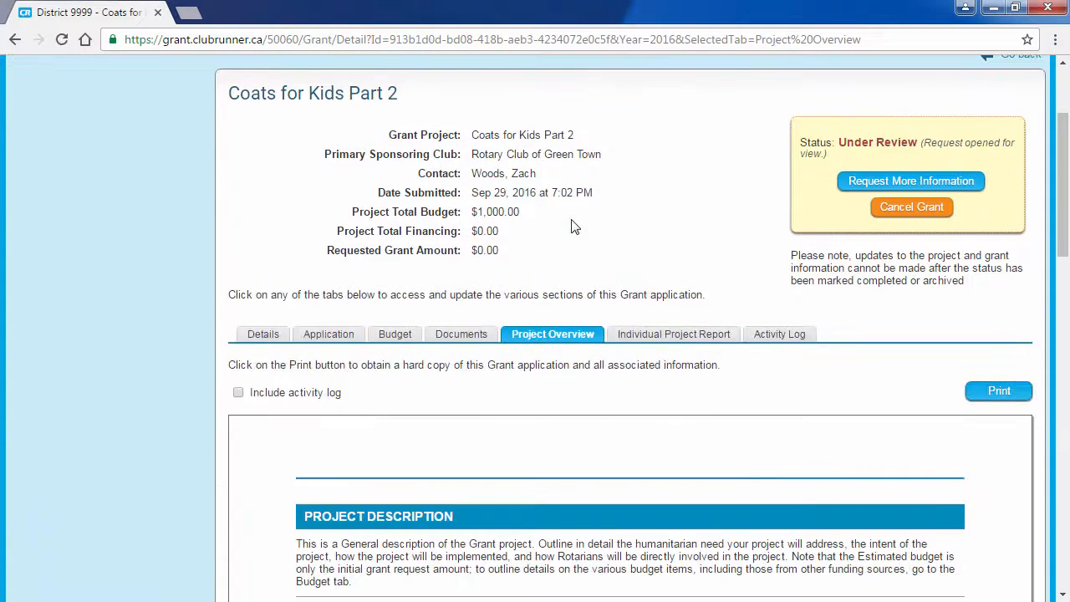
scroll(573, 222, "down", 1)
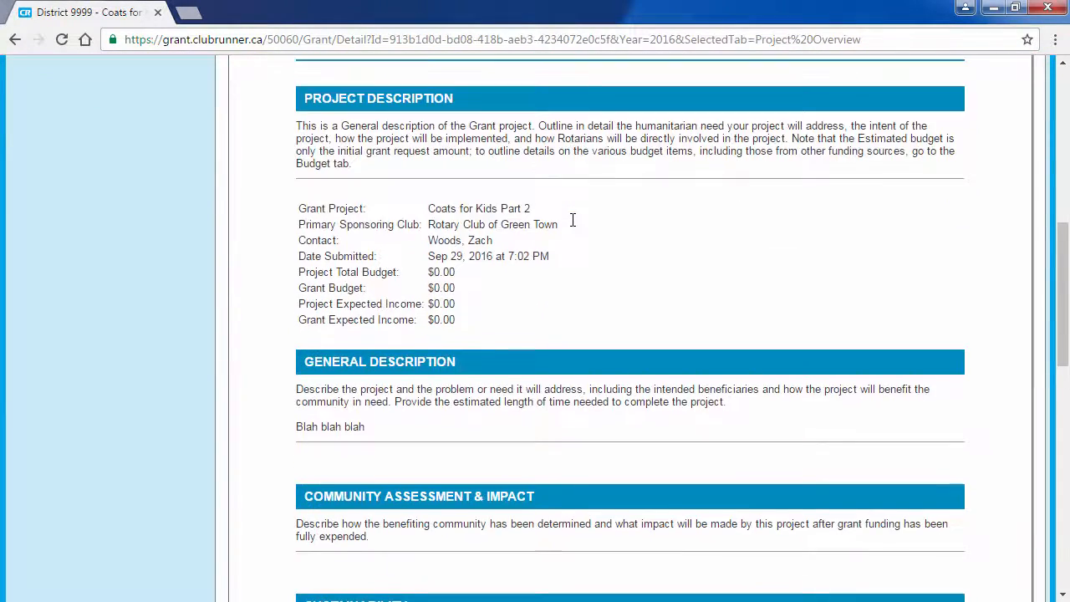
scroll(571, 220, "up", 2)
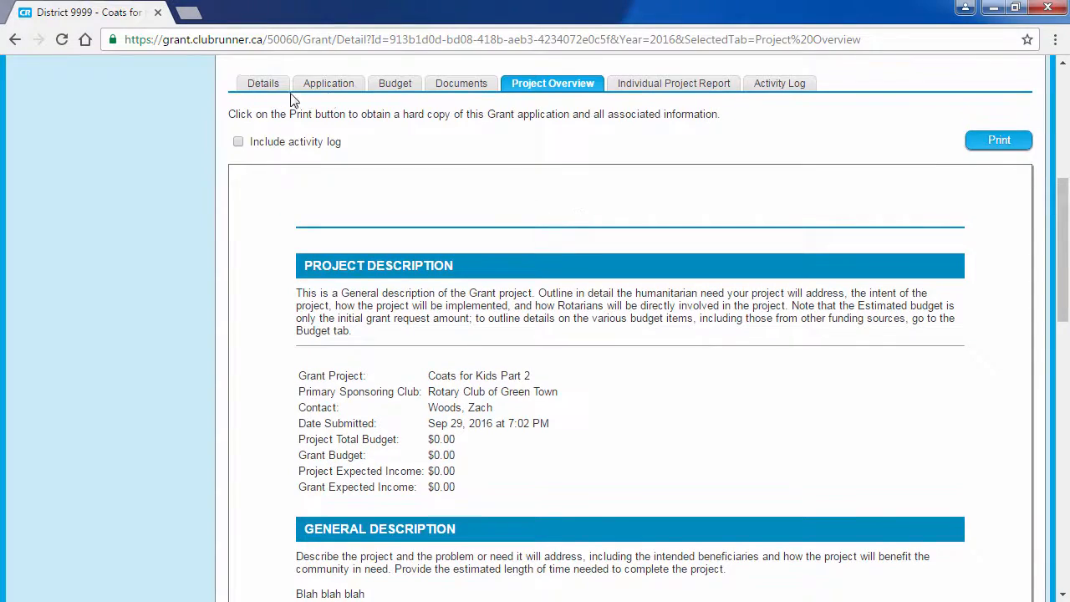
scroll(648, 134, "down", 2)
scroll(648, 134, "down", 7)
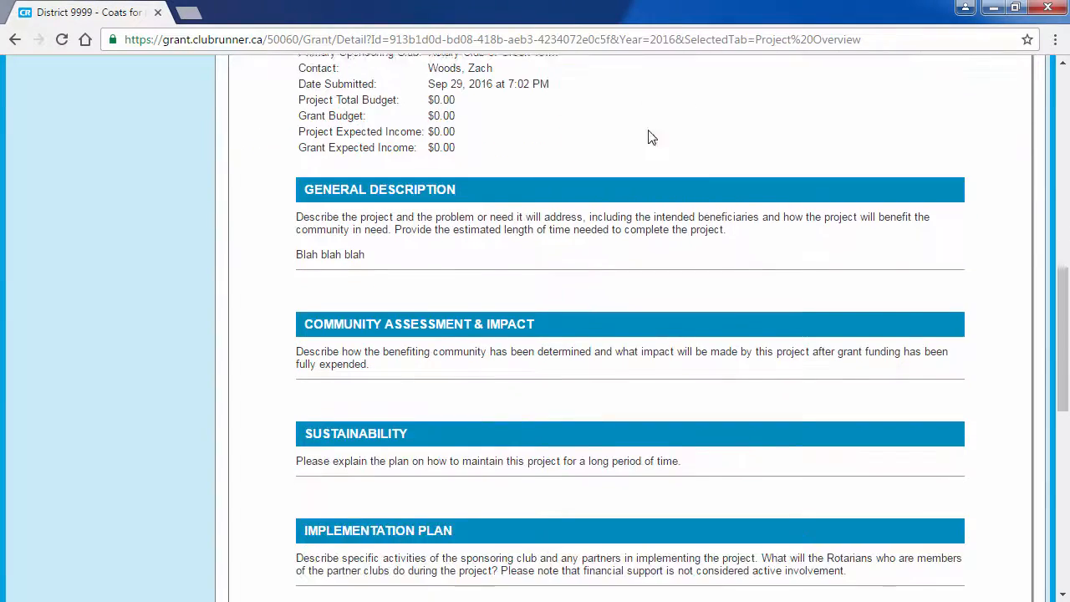
scroll(641, 138, "down", 2)
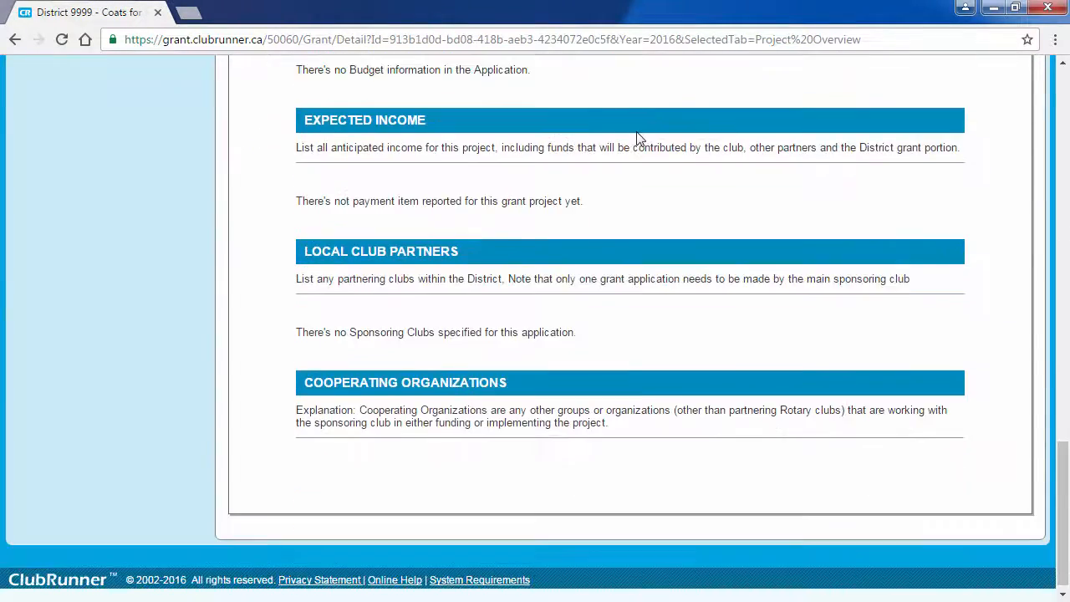
scroll(639, 138, "up", 6)
scroll(640, 138, "up", 6)
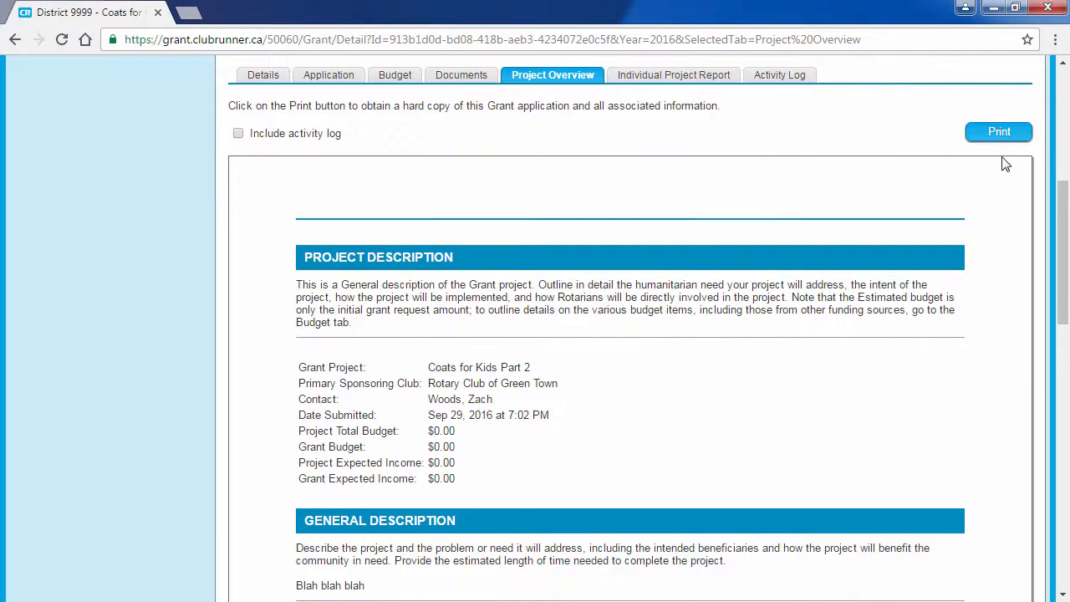
- Open the print preview of the project overview, look through its pages, and cancel printing to view the printable page
scroll(1002, 162, "up", 1)
left_click(1018, 217)
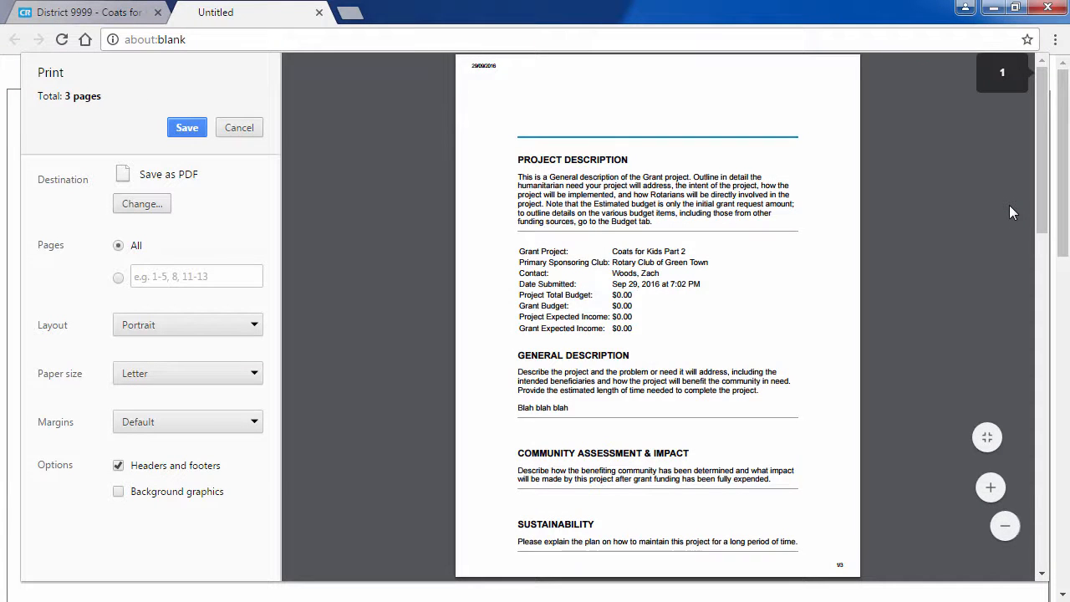
scroll(1008, 205, "down", 6)
scroll(1009, 210, "down", 2)
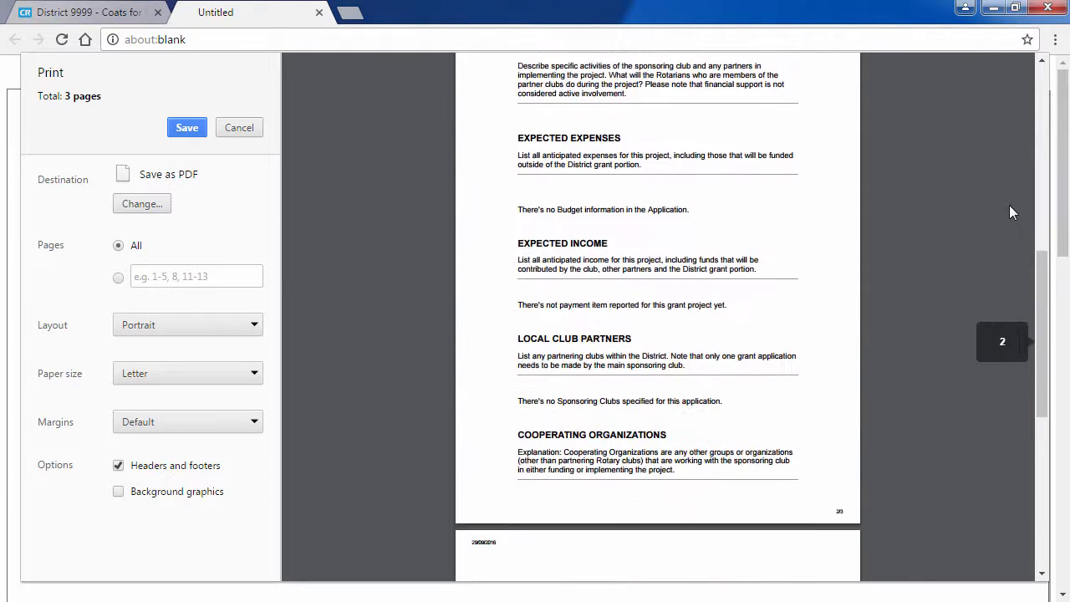
left_click(257, 133)
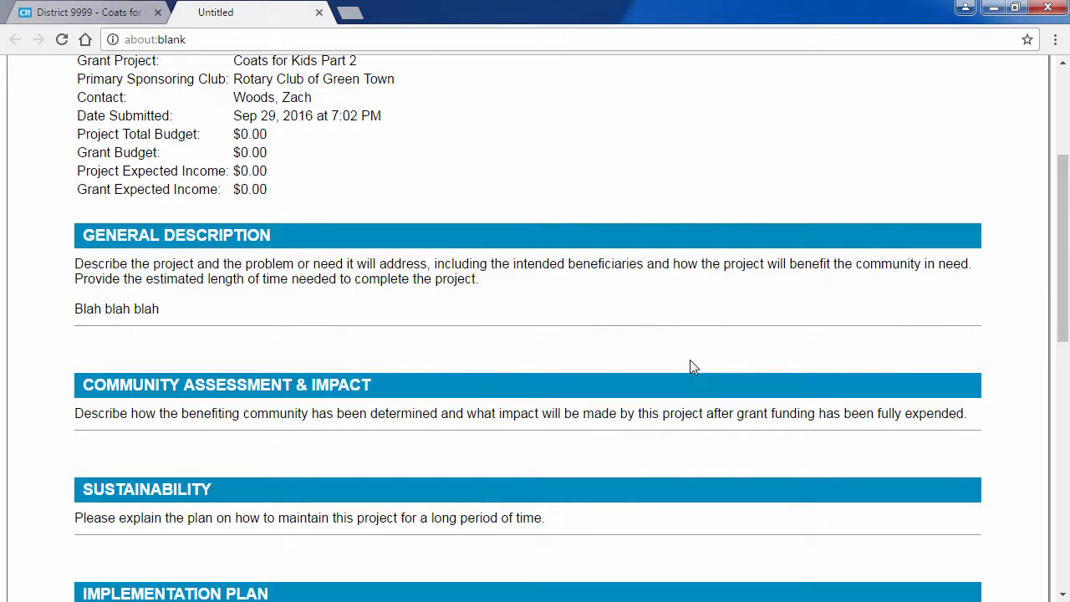
scroll(717, 343, "down", 2)
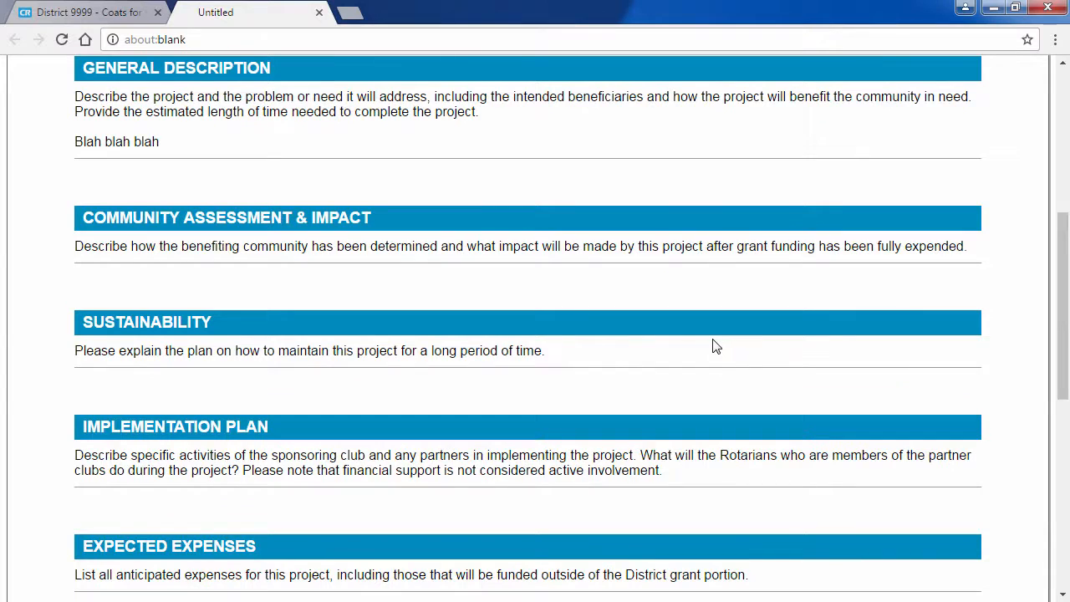
- Close the printable overview page, open the individual project report, and read through the project description questions
left_click(320, 13)
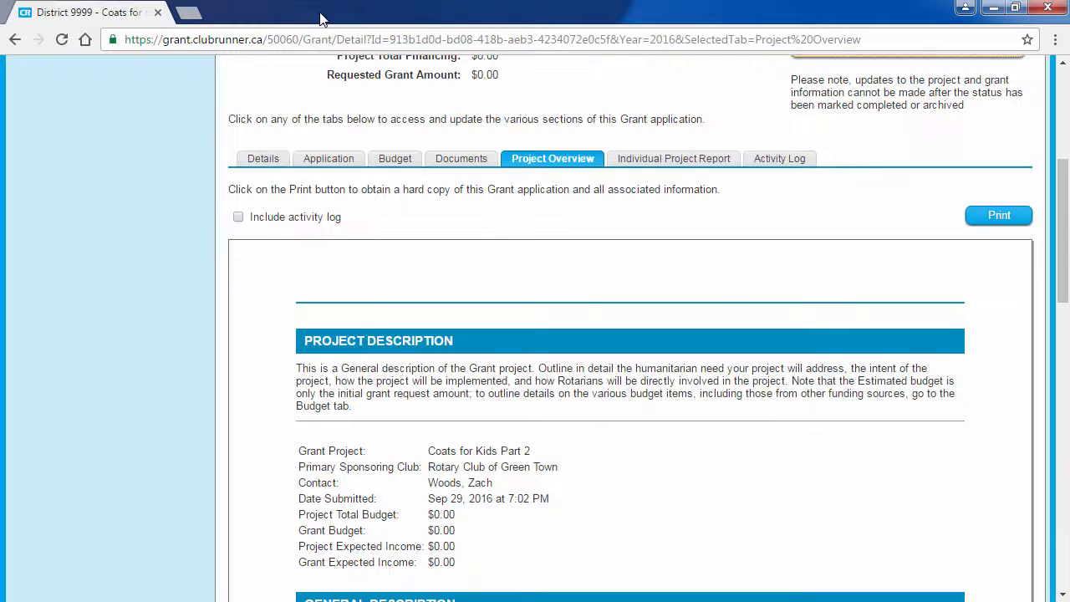
left_click(684, 160)
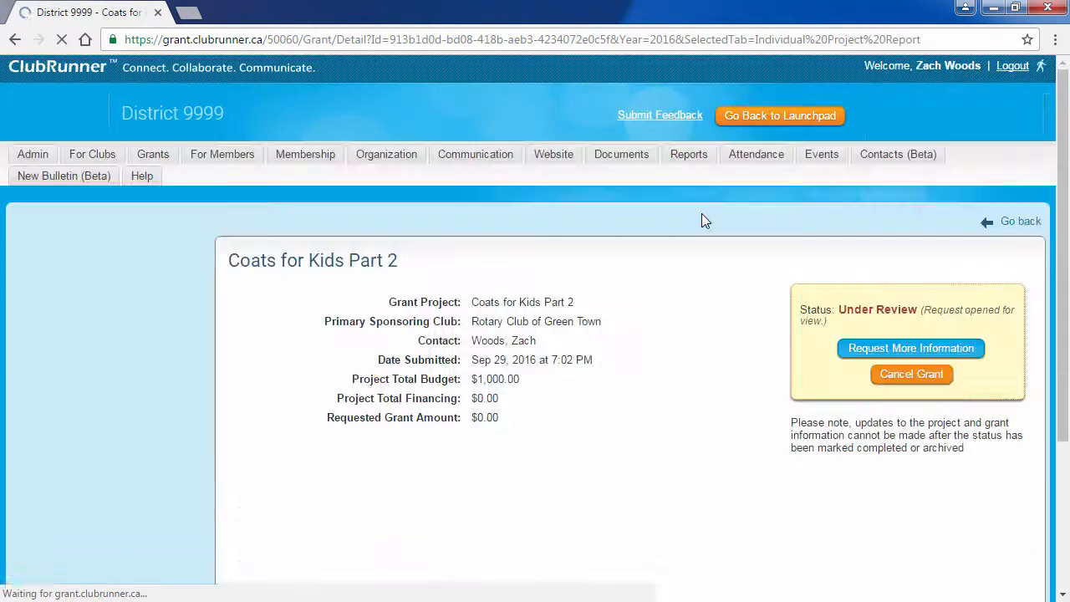
scroll(702, 221, "down", 3)
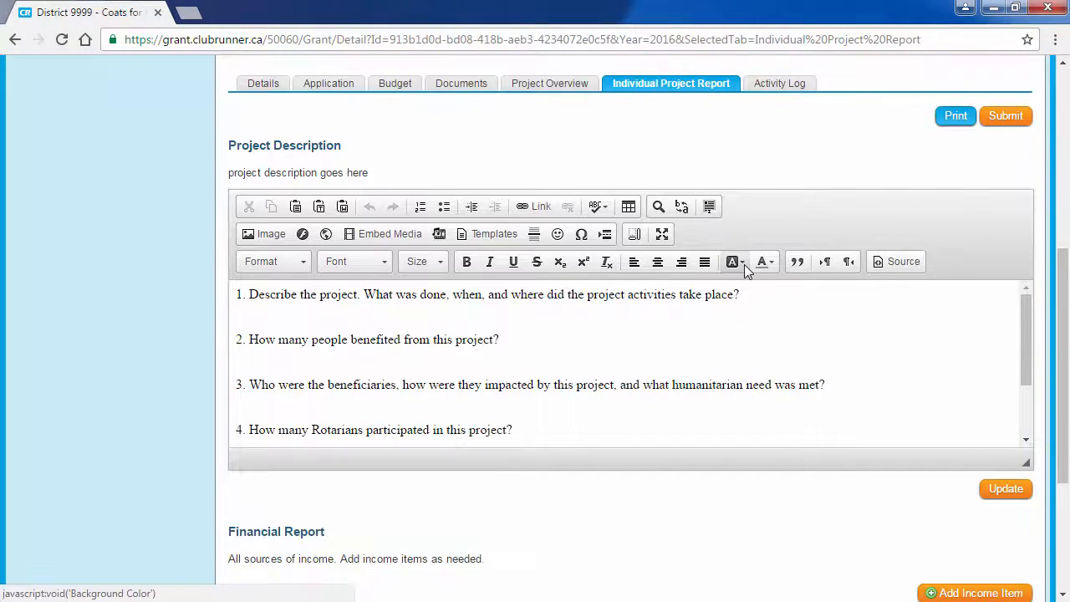
scroll(791, 315, "down", 1)
scroll(790, 314, "down", 1)
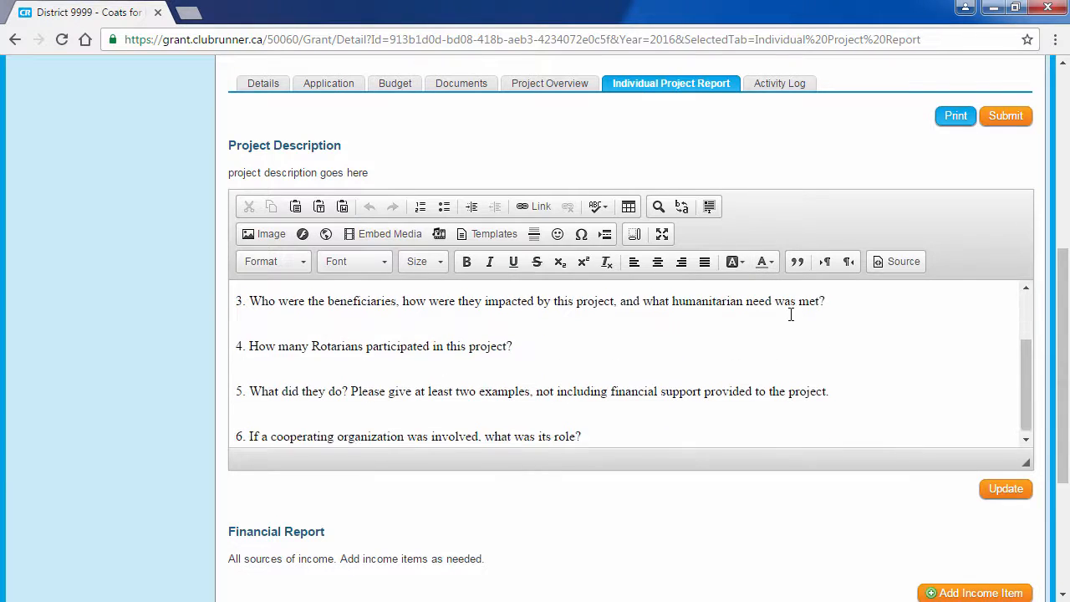
scroll(769, 325, "up", 3)
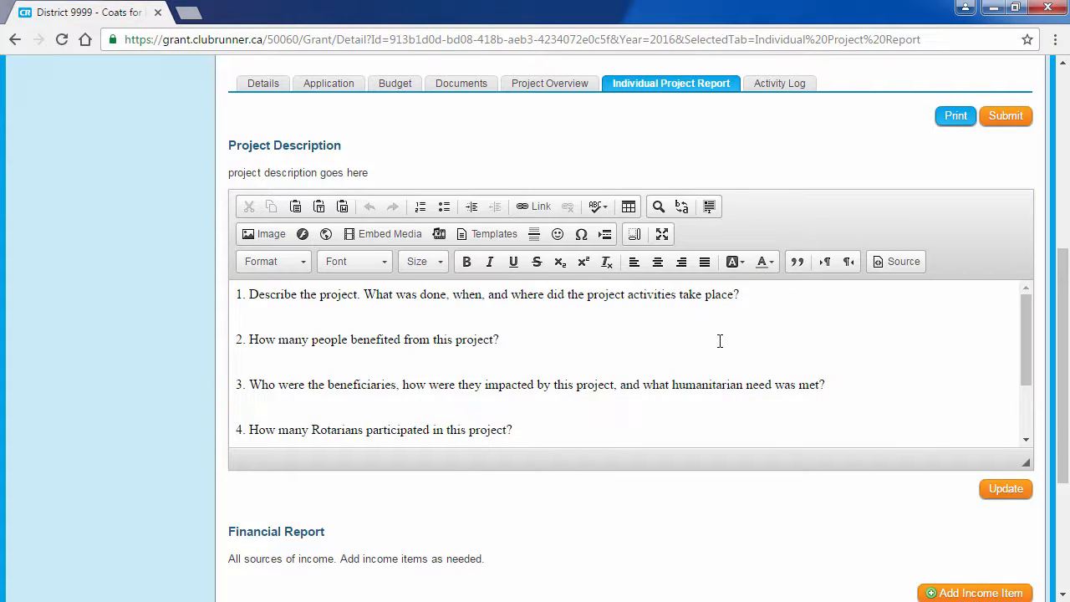
scroll(657, 312, "down", 2)
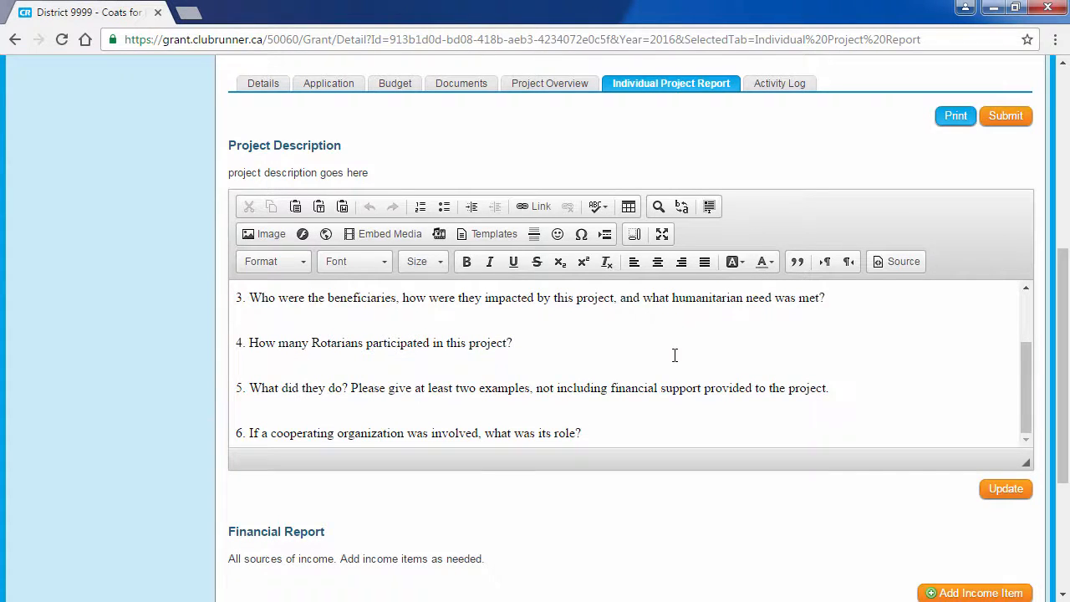
- Examine the report's Financial Report section for its income and expense item tables, and return to the project description
scroll(674, 353, "down", 2)
scroll(674, 355, "down", 1)
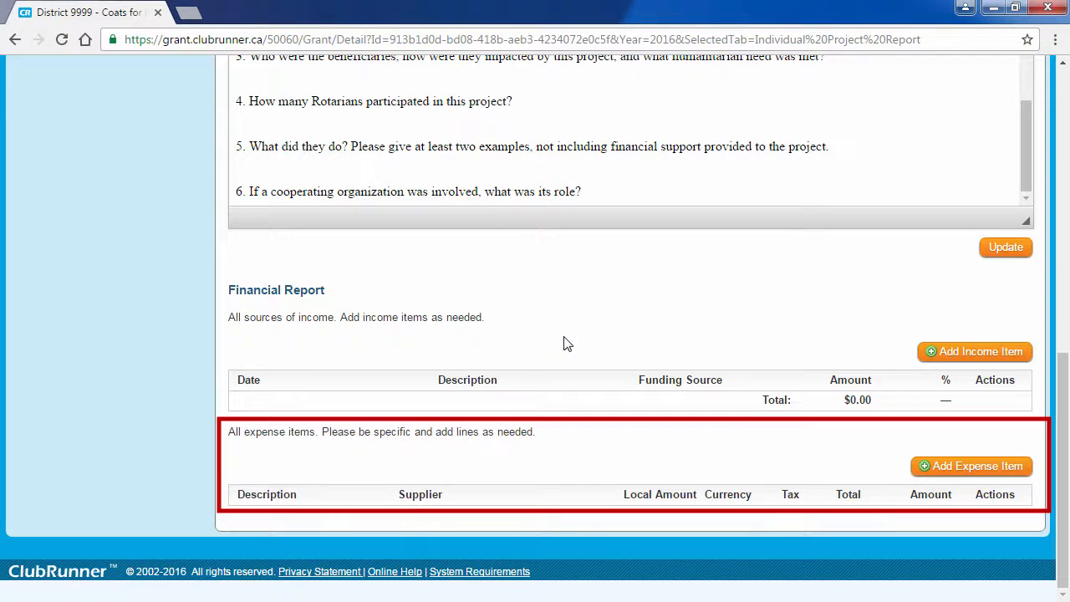
scroll(565, 342, "up", 2)
scroll(565, 338, "up", 2)
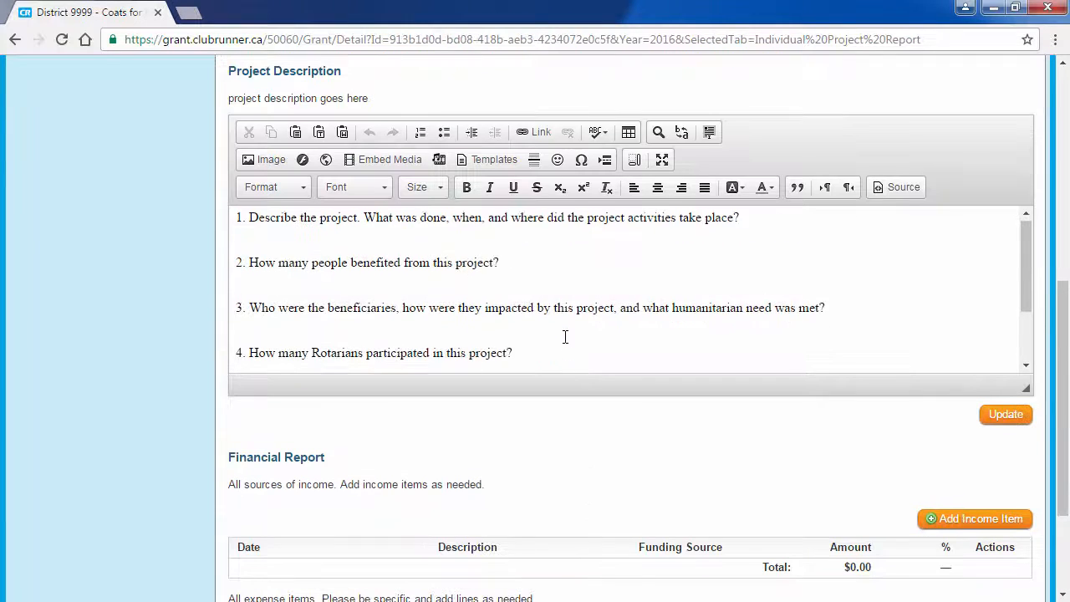
scroll(564, 338, "up", 2)
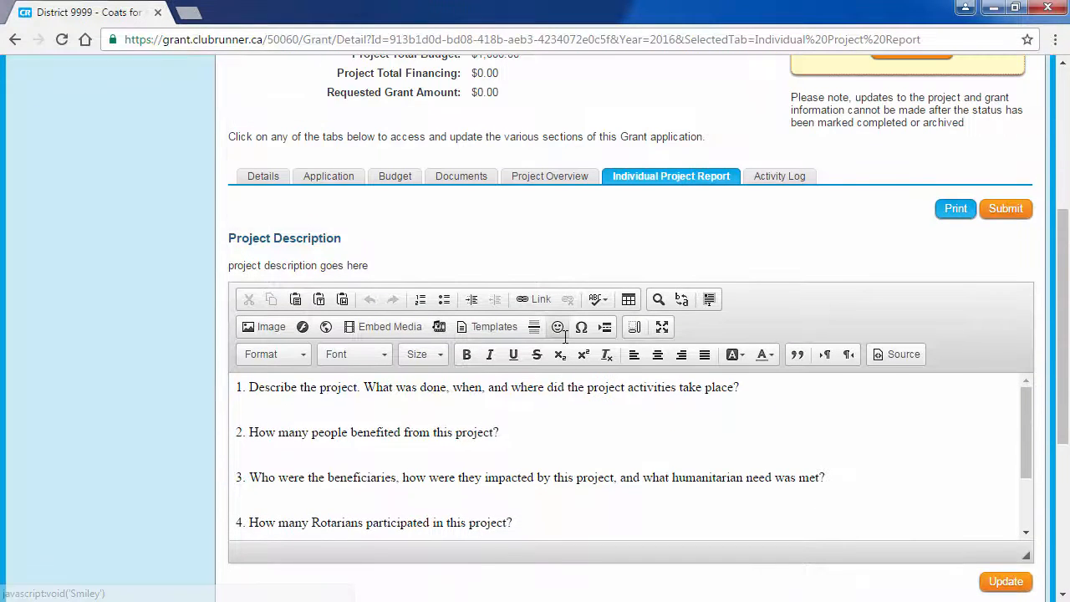
- Open the grant's activity log and review the recorded actions along with the project summary and grant status
left_click(808, 169)
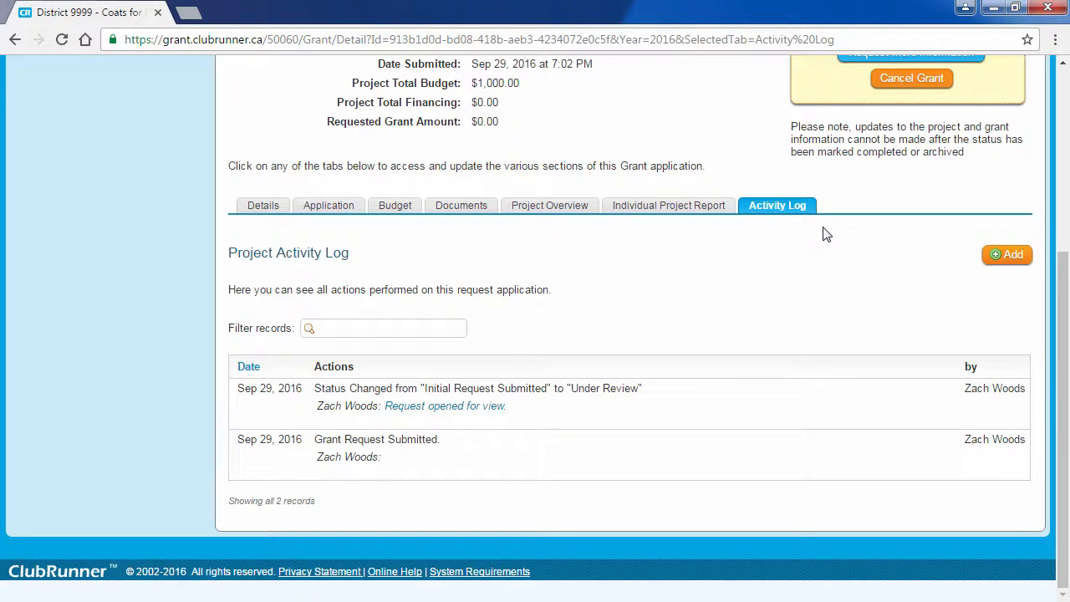
scroll(825, 234, "up", 1)
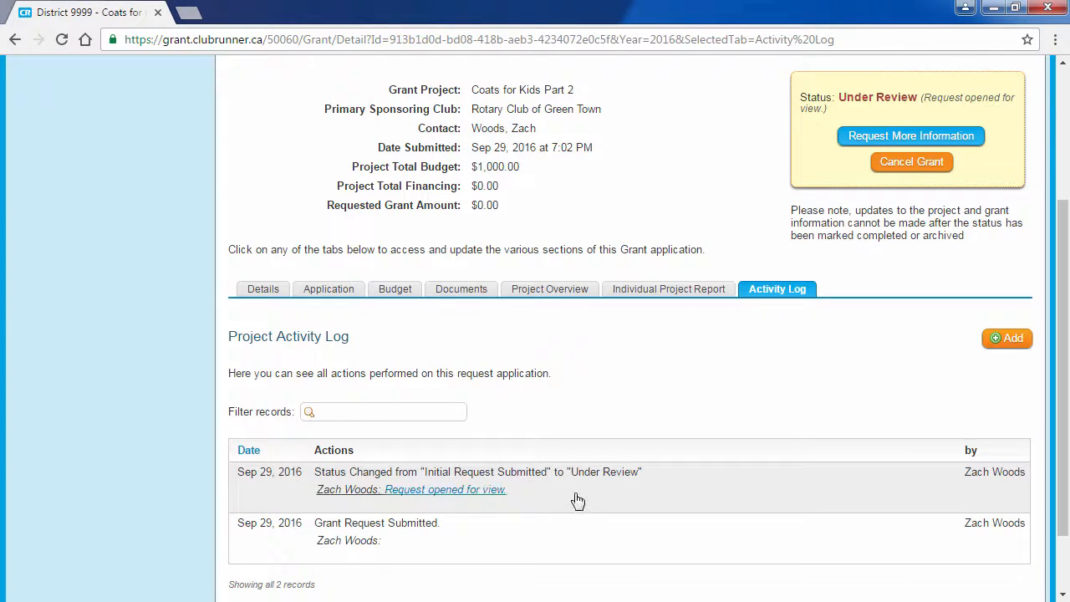
scroll(577, 500, "up", 1)
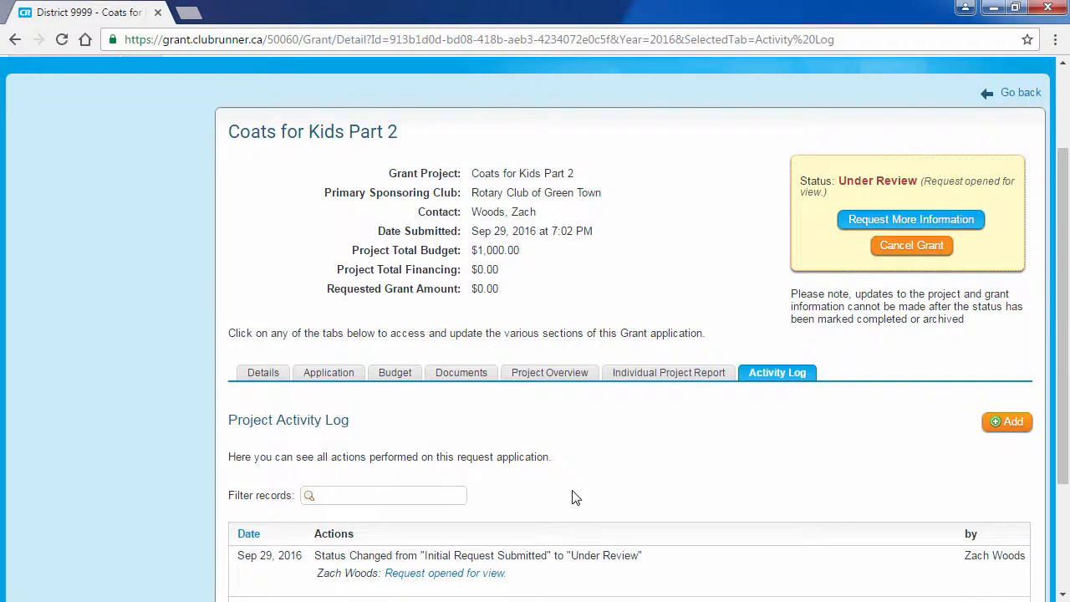